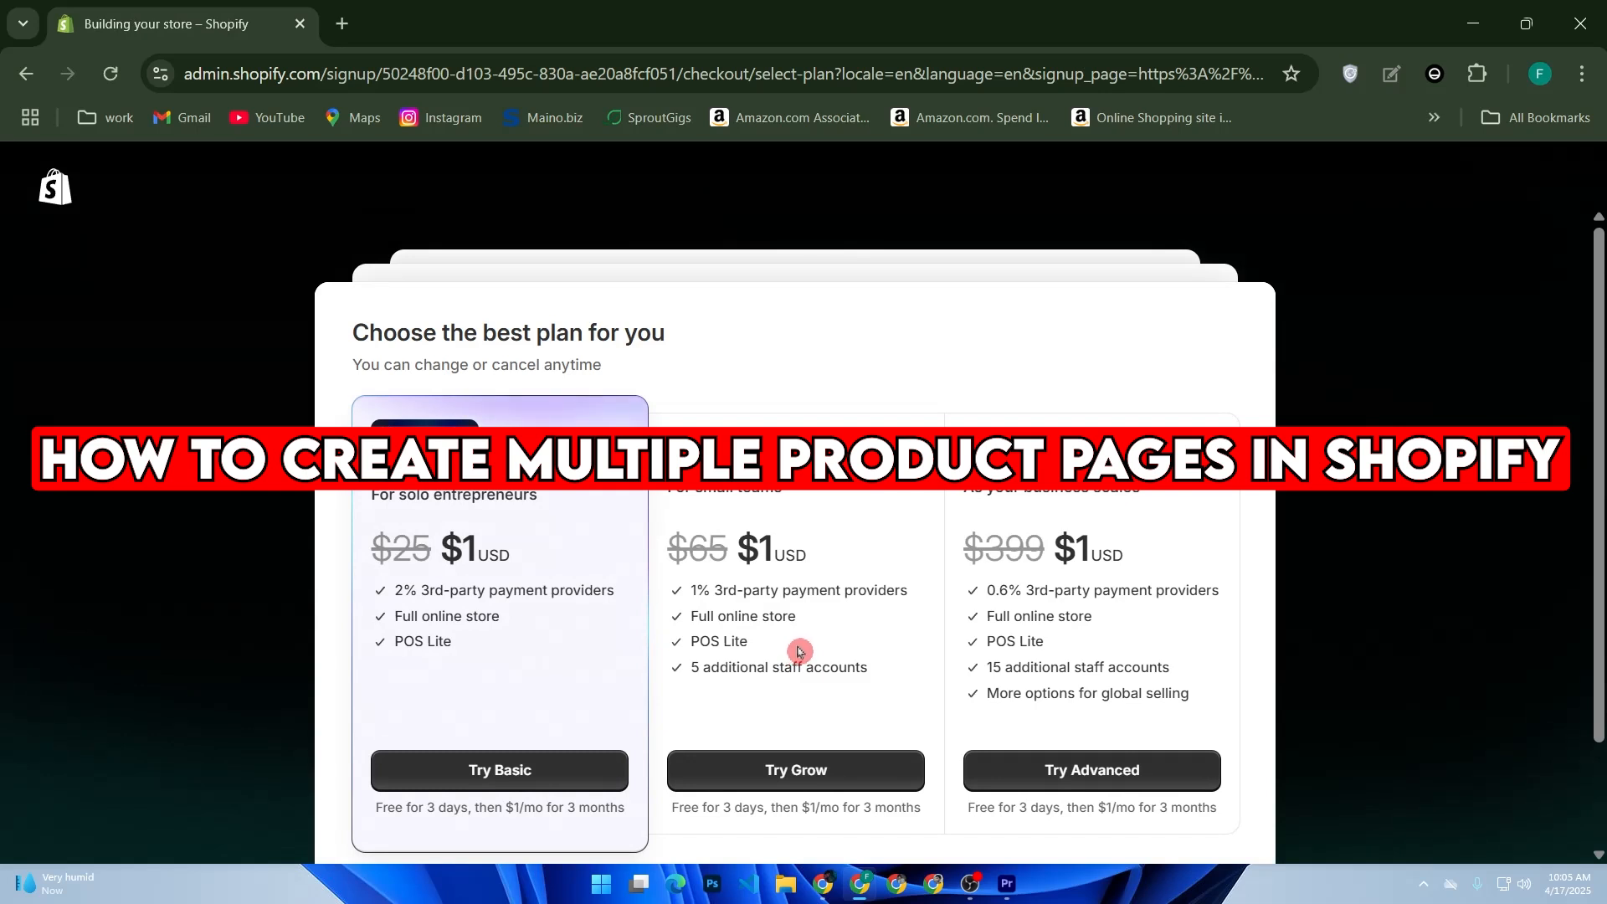
- Skip the plan selection and start adding a new product from the store's Products page
scroll(727, 742, down, 2)
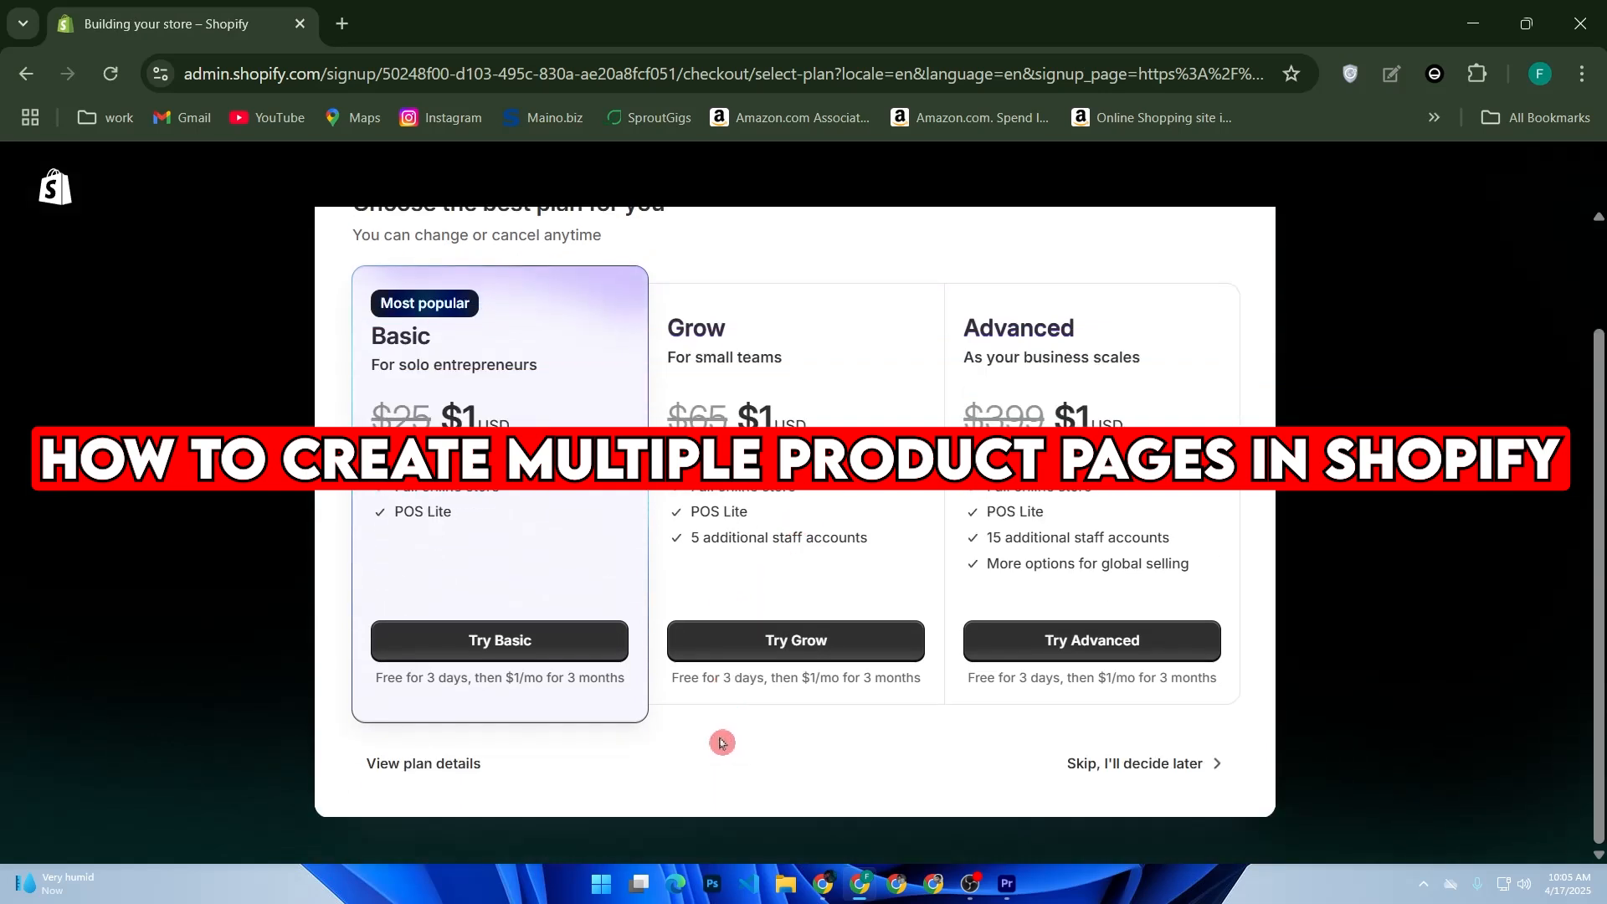
click(1117, 759)
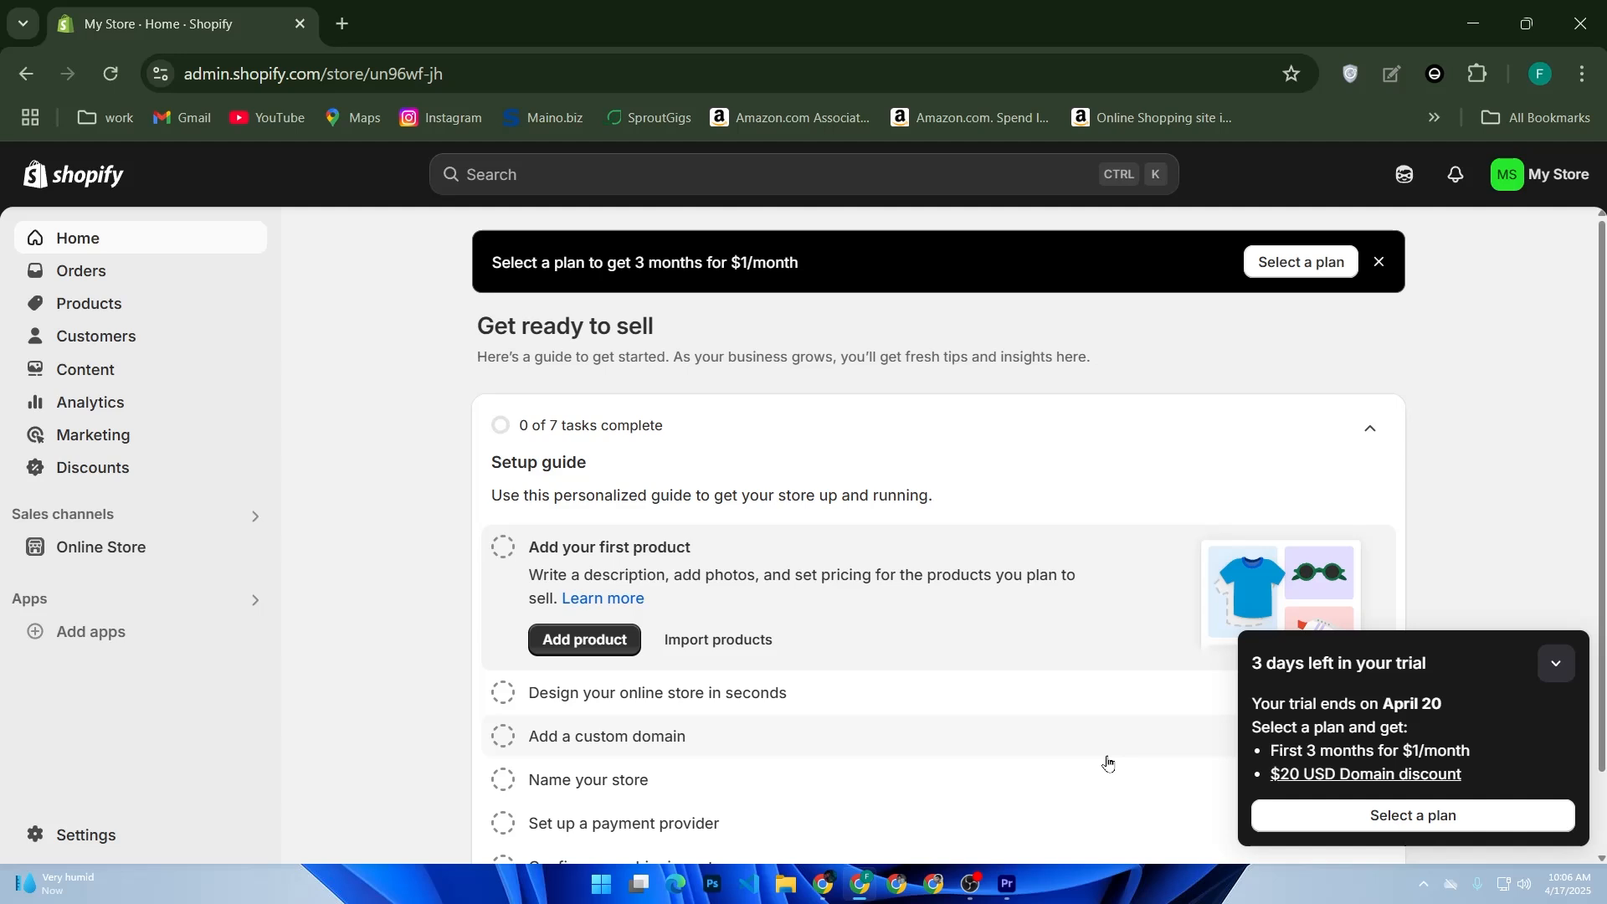
click(118, 315)
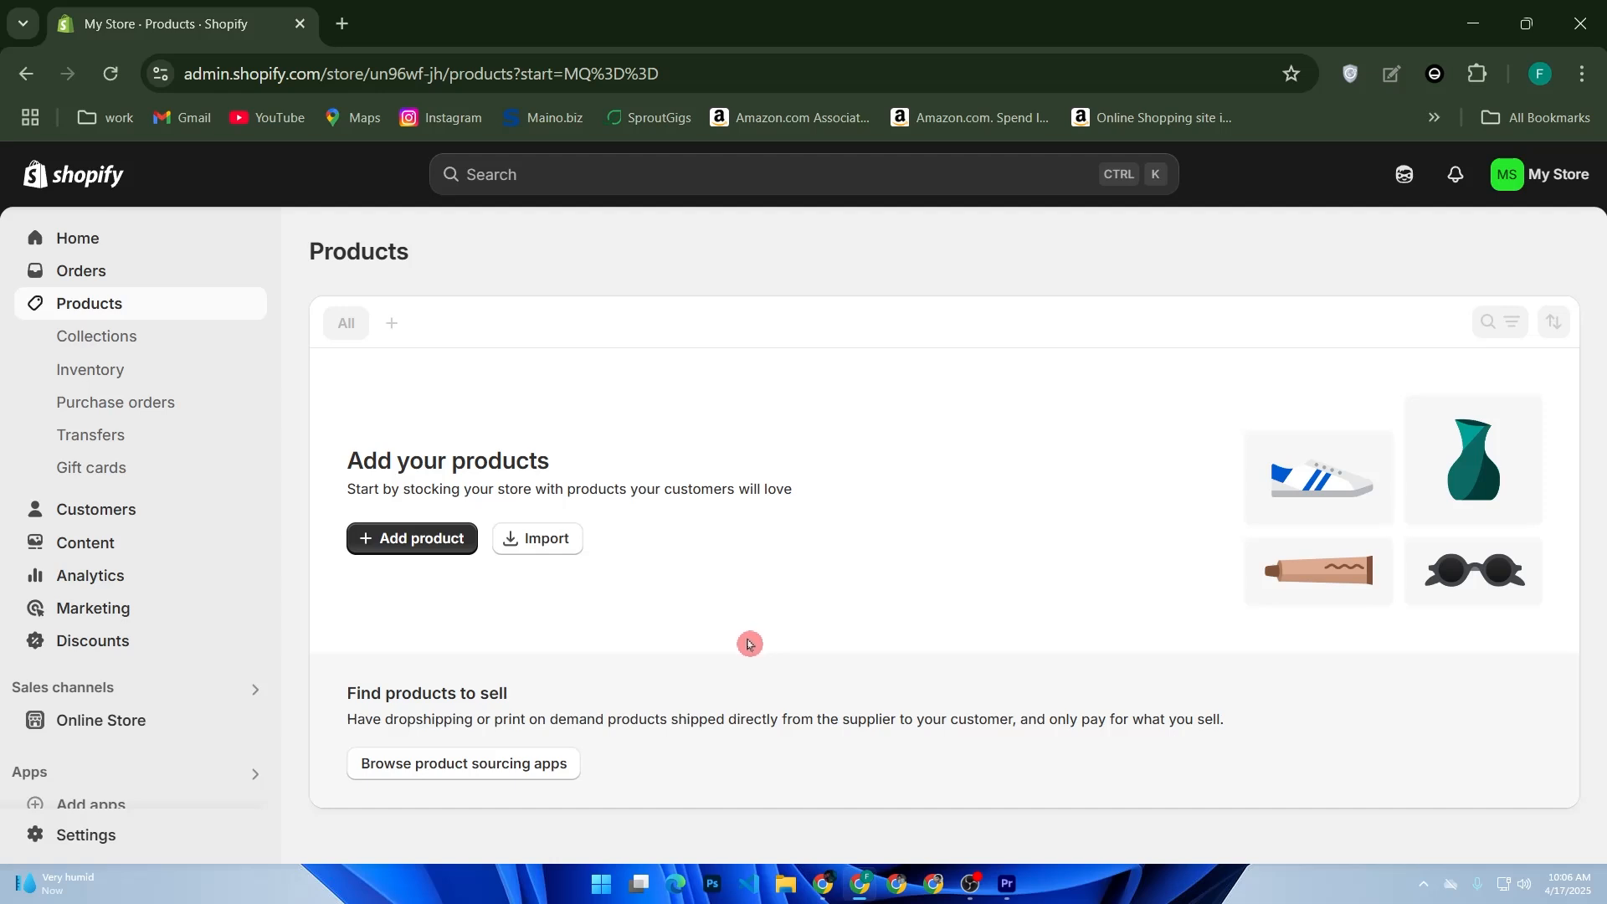
click(453, 557)
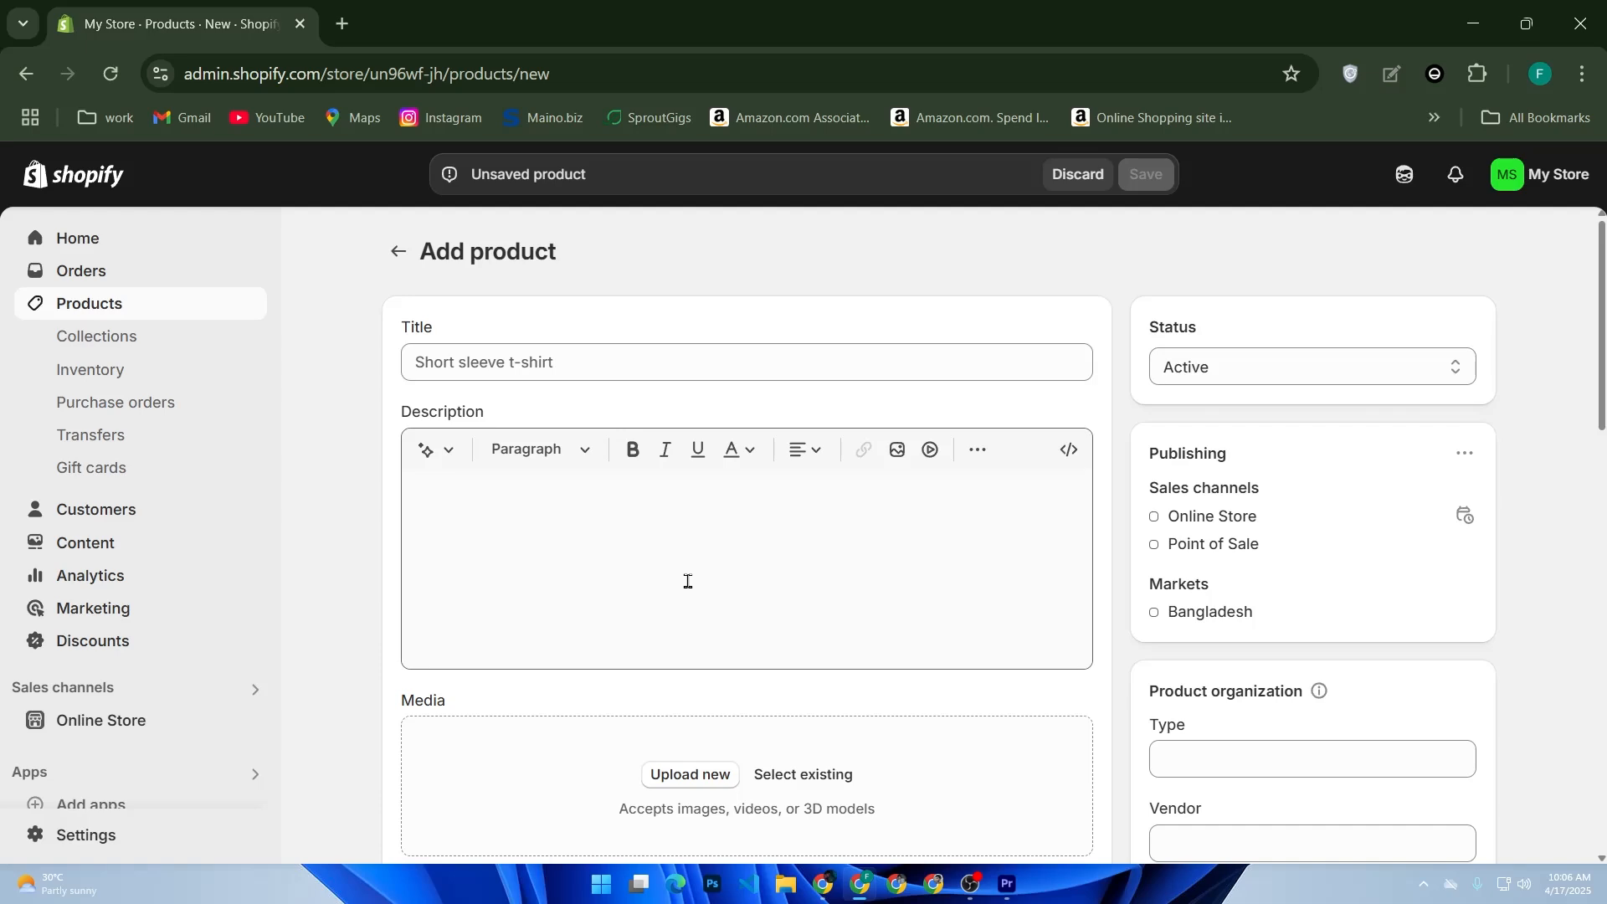
- Examine the blank product form's sections, from title, description and media down to the expanded search engine listing fields
scroll(687, 581, down, 3)
scroll(736, 595, up, 1)
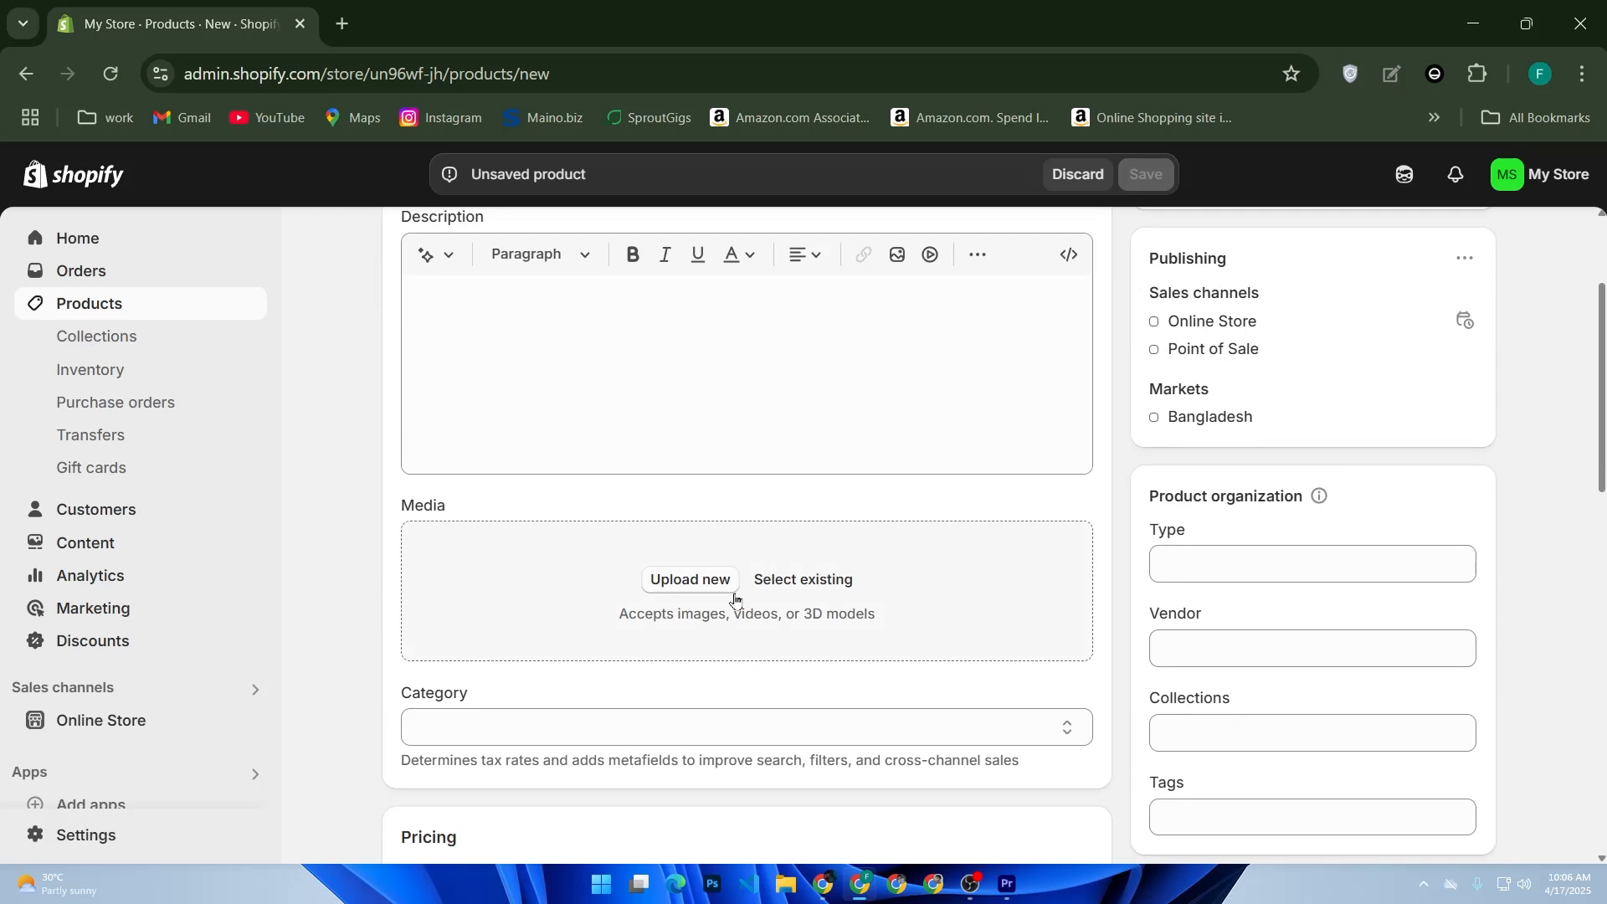
scroll(734, 597, up, 3)
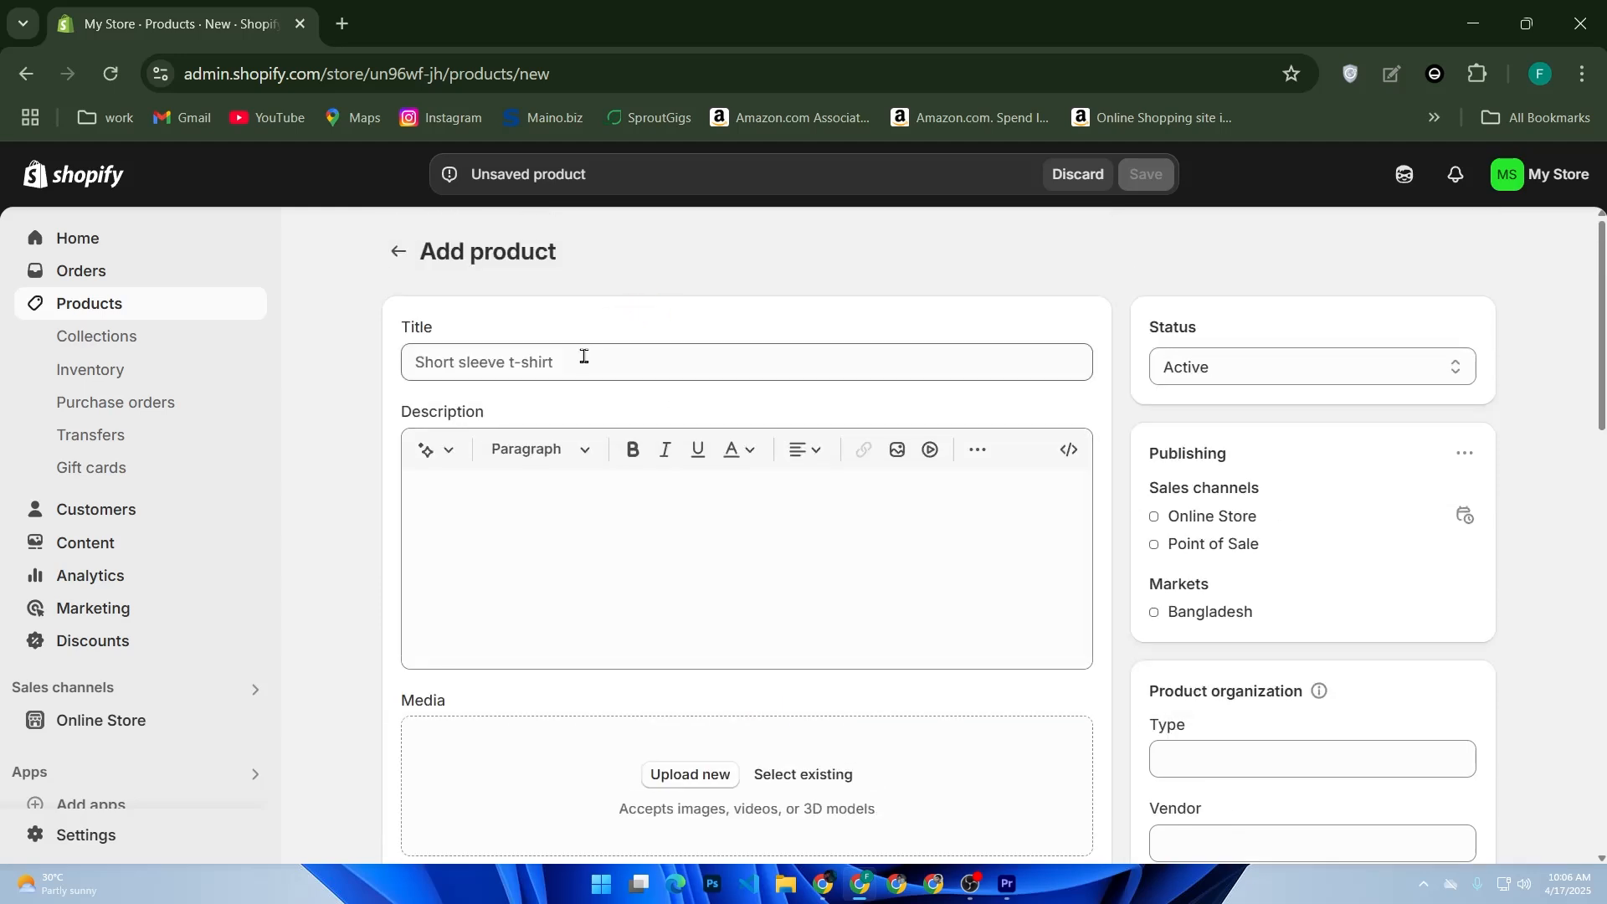
click(509, 503)
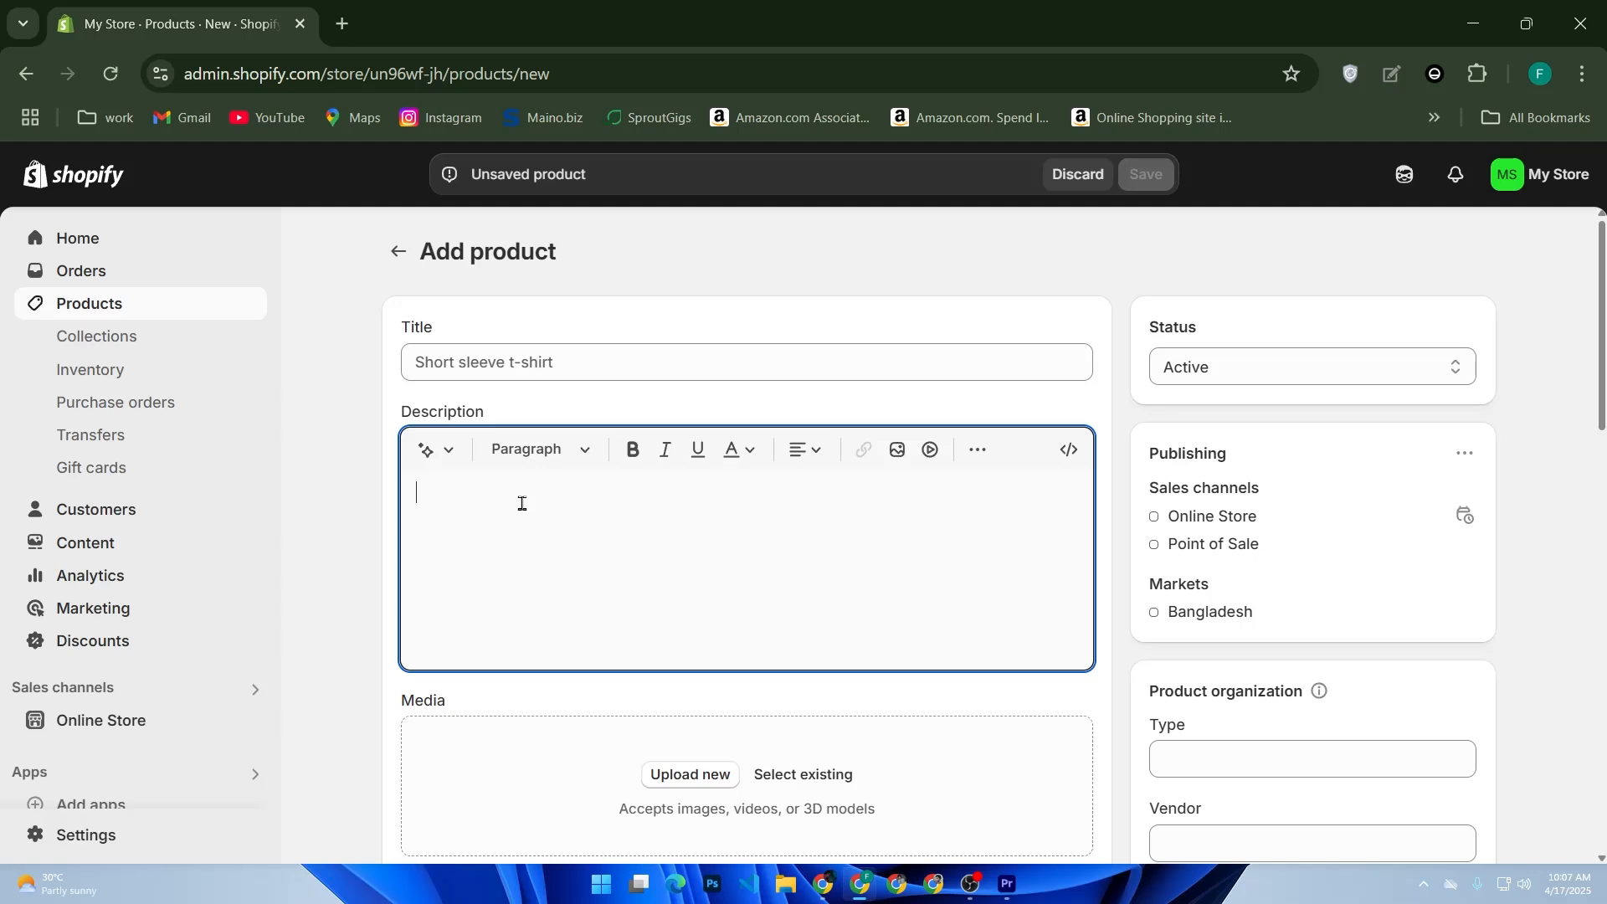
scroll(581, 708, down, 2)
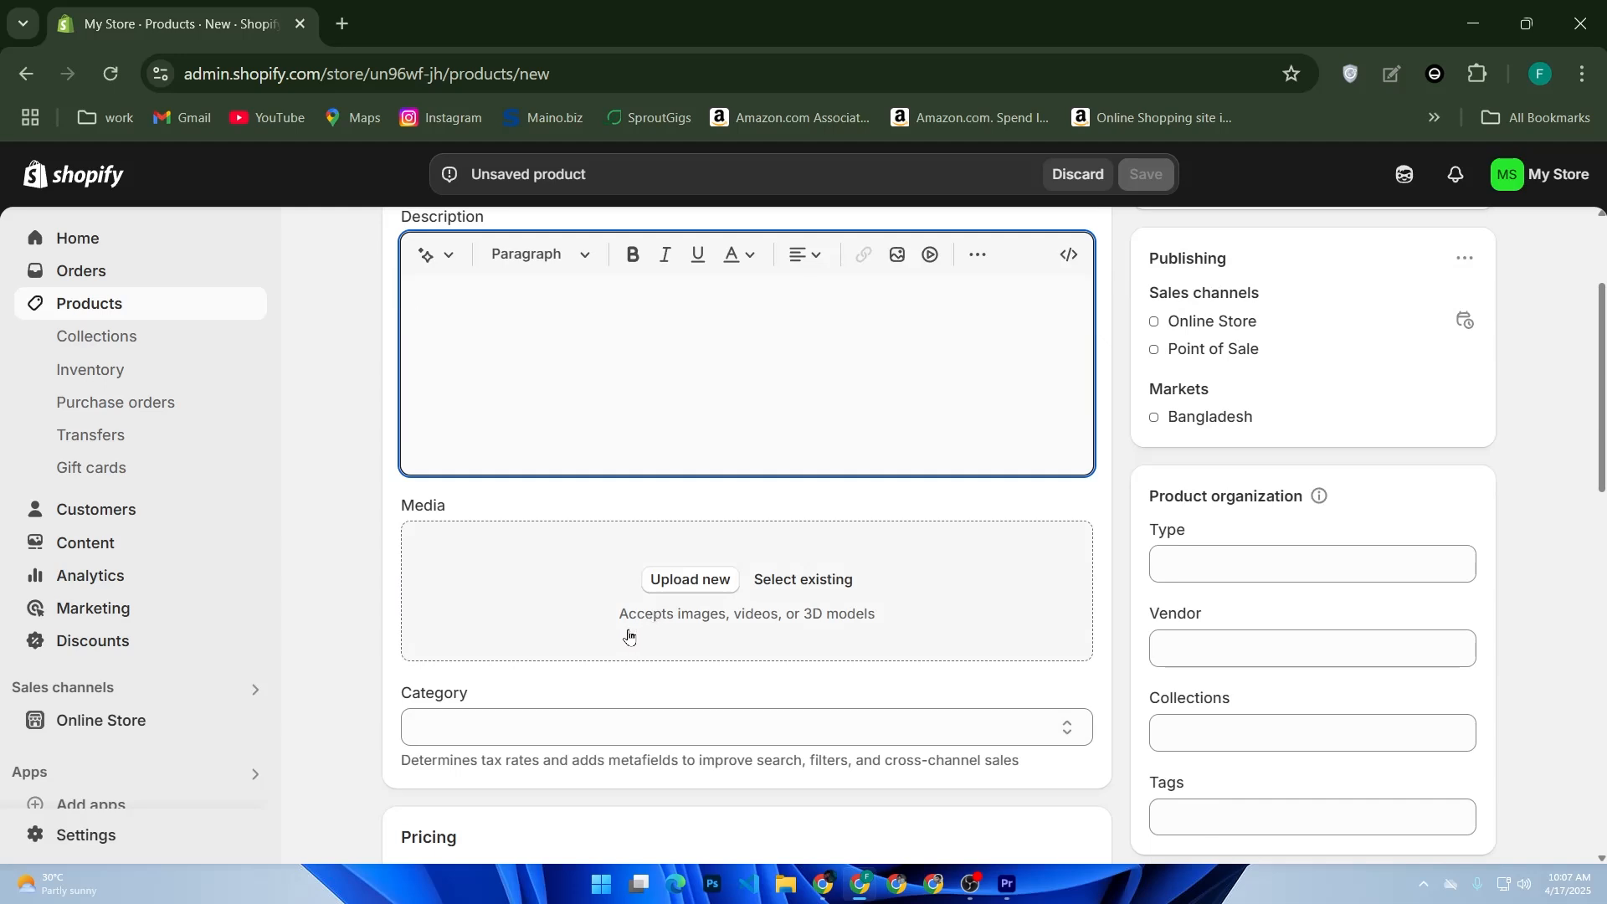
scroll(629, 636, down, 2)
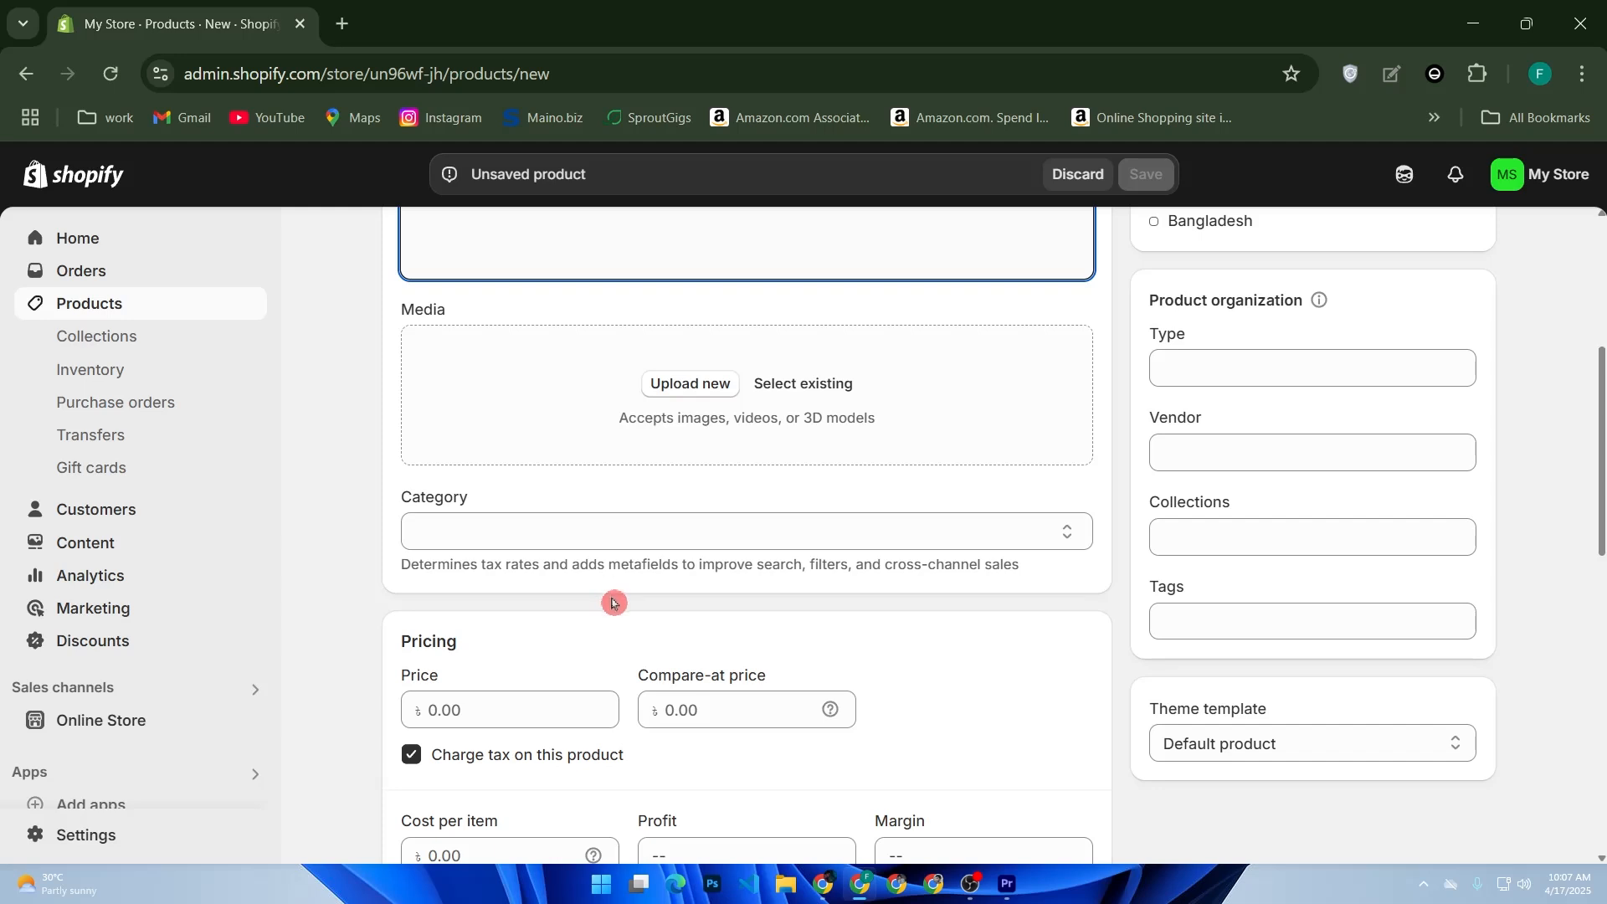
scroll(612, 596, down, 2)
scroll(456, 617, down, 2)
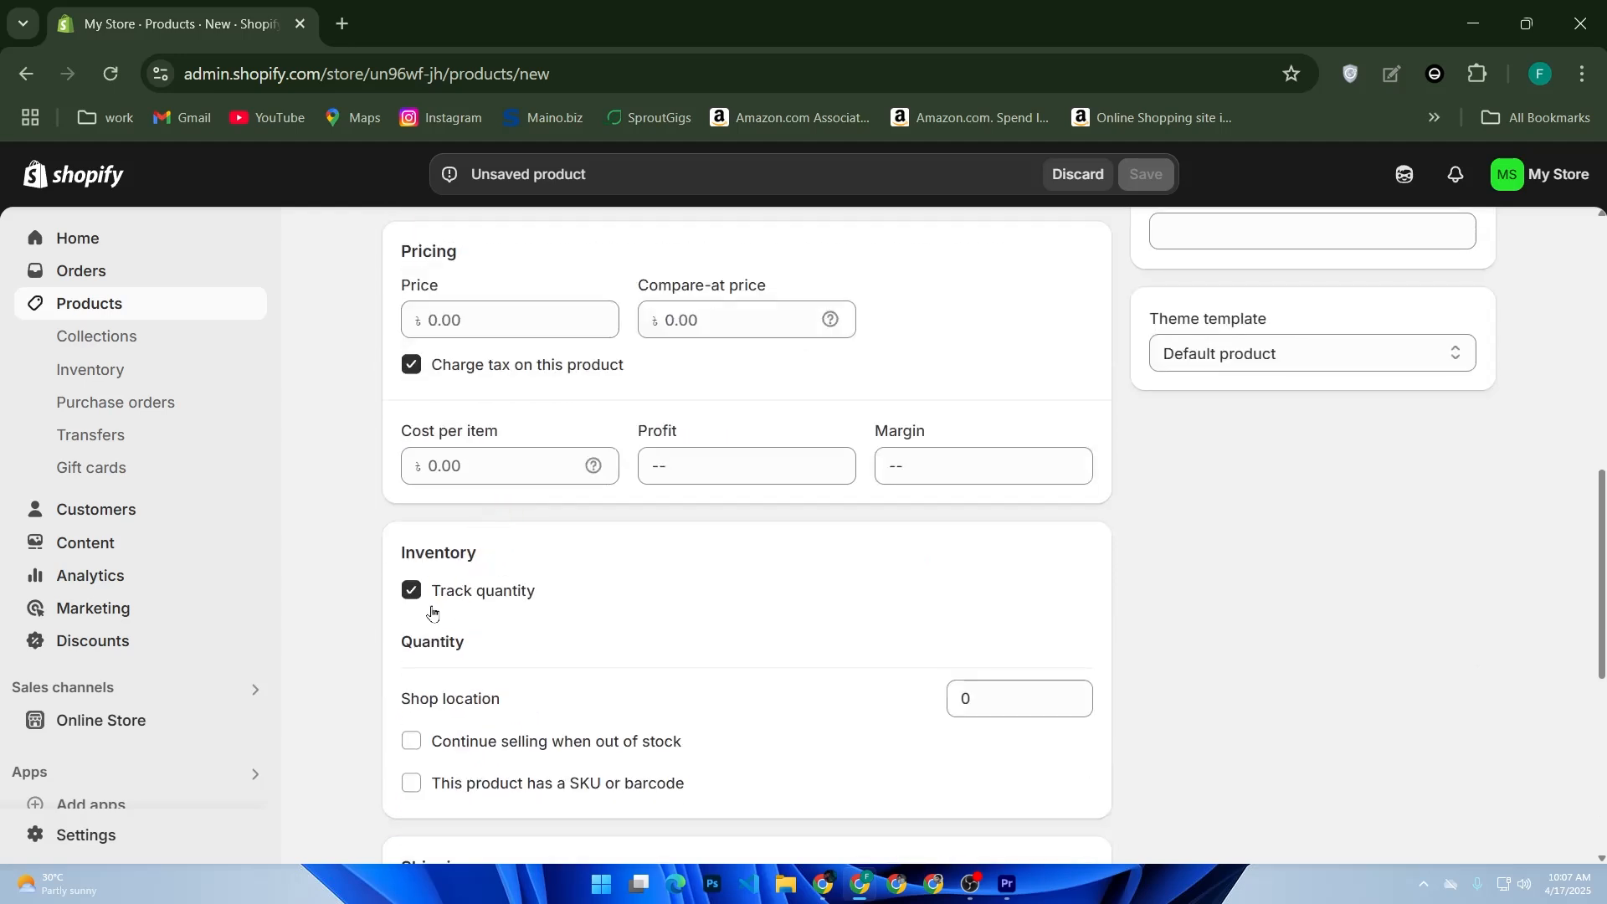
scroll(432, 612, down, 2)
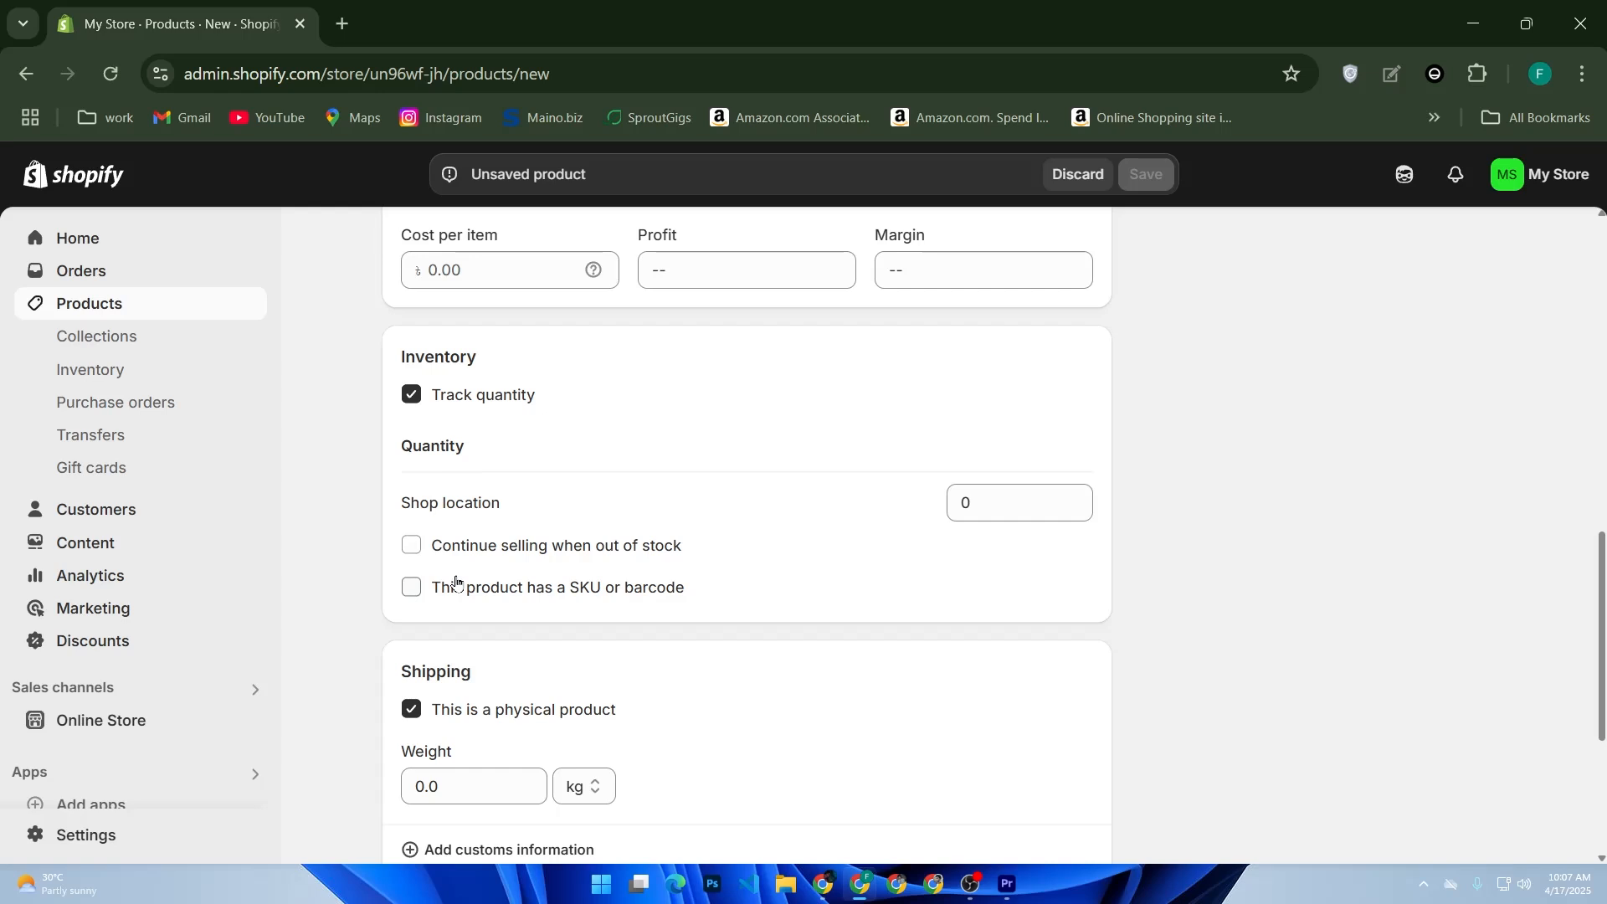
scroll(455, 580, down, 2)
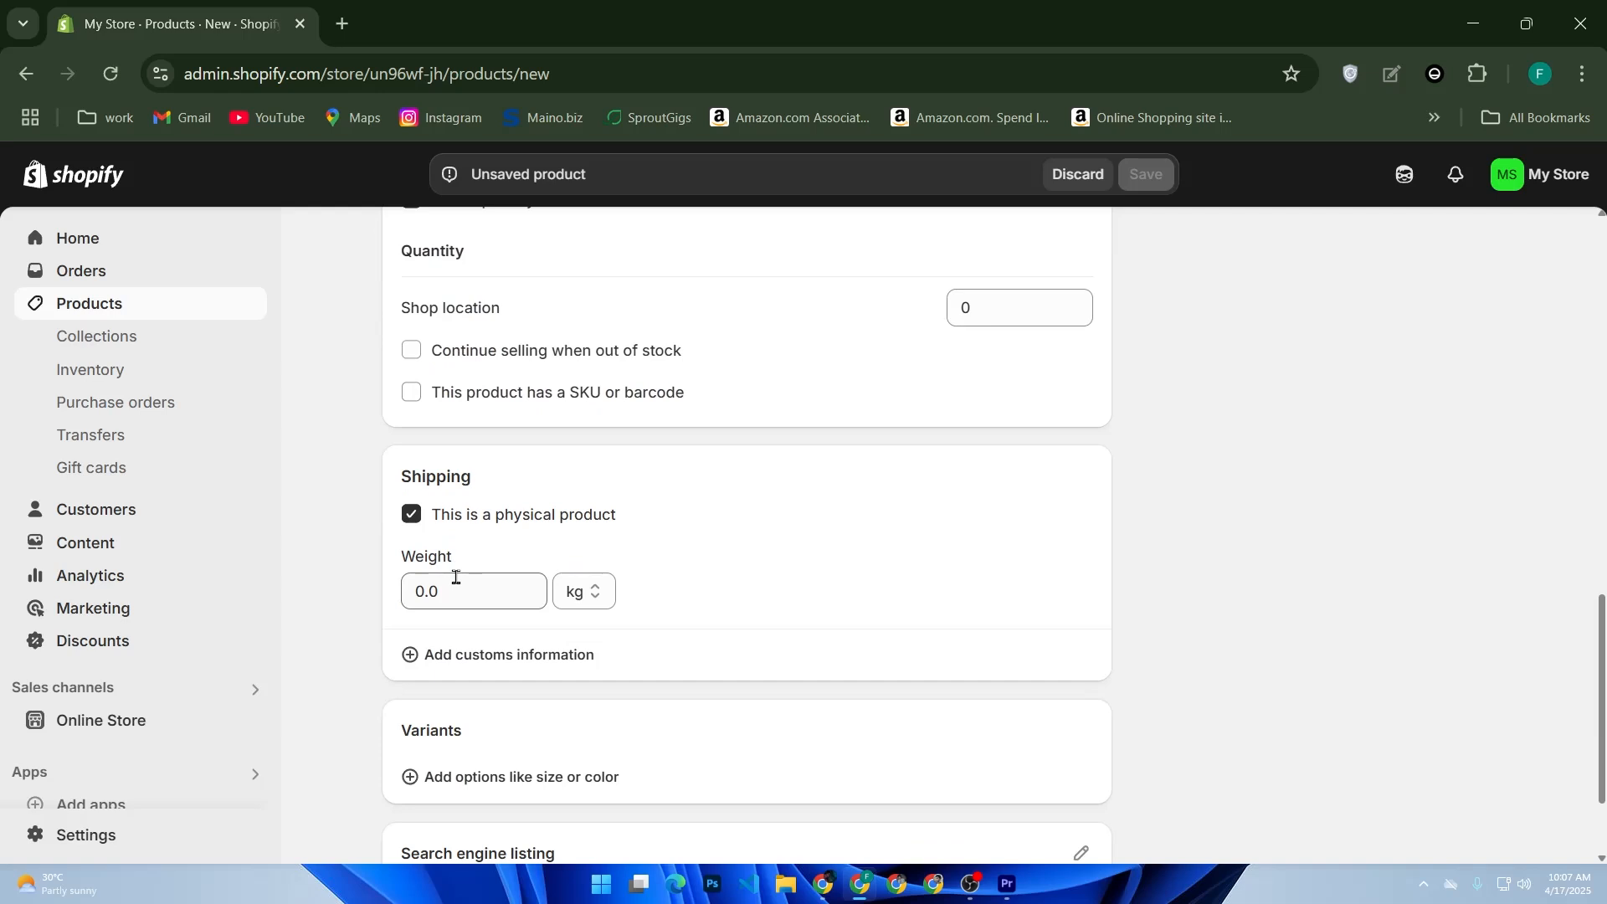
scroll(455, 577, down, 2)
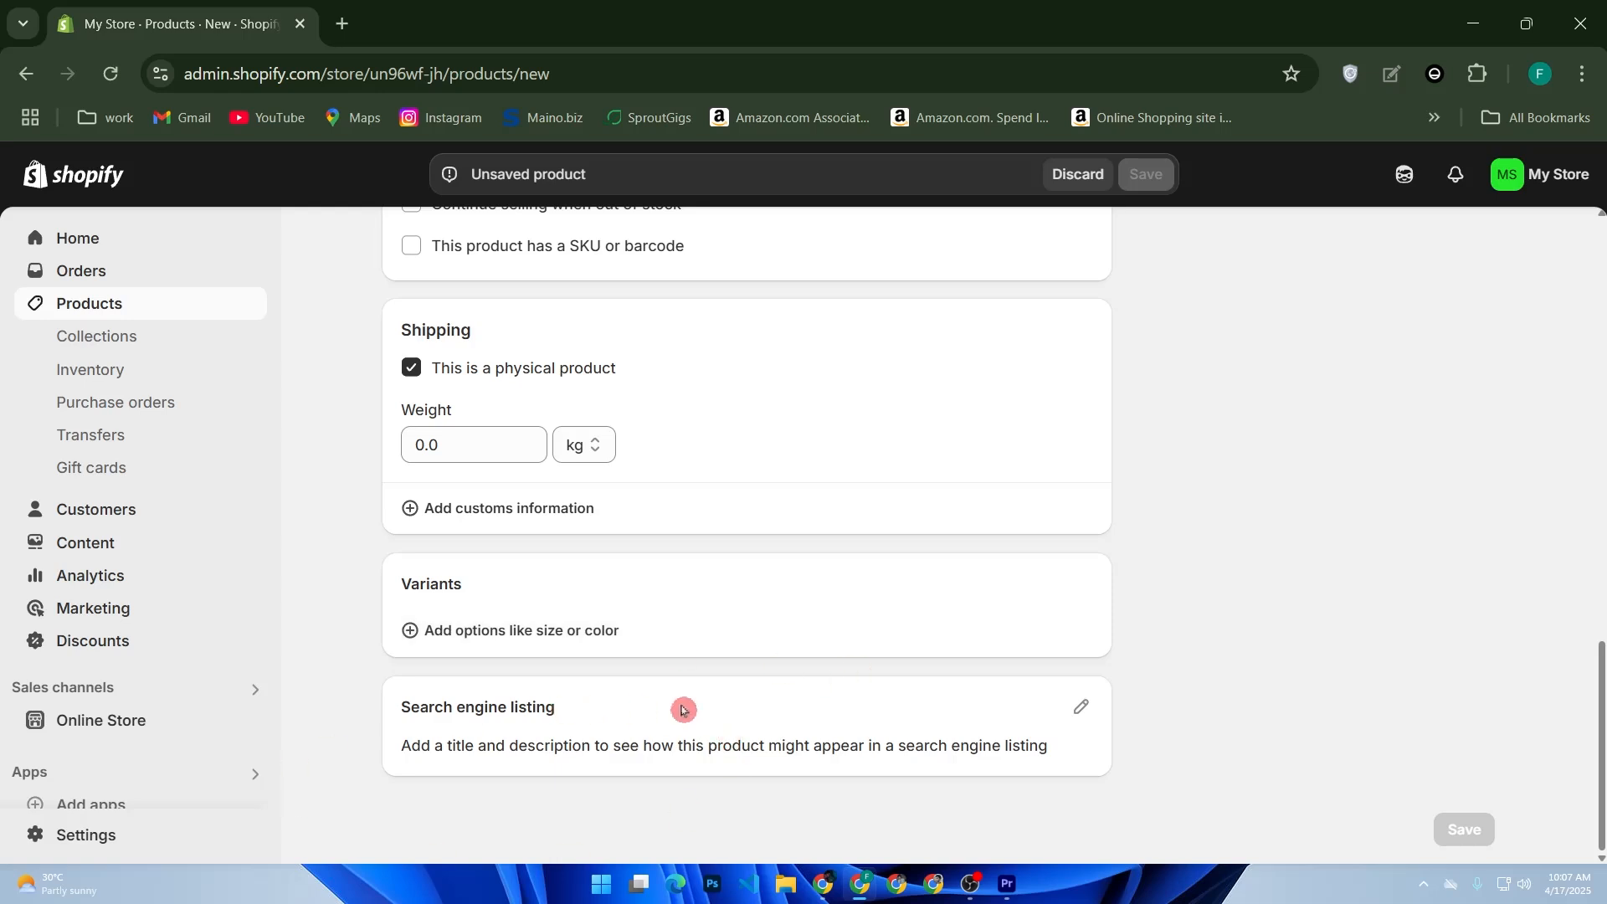
click(1081, 708)
scroll(1091, 714, down, 5)
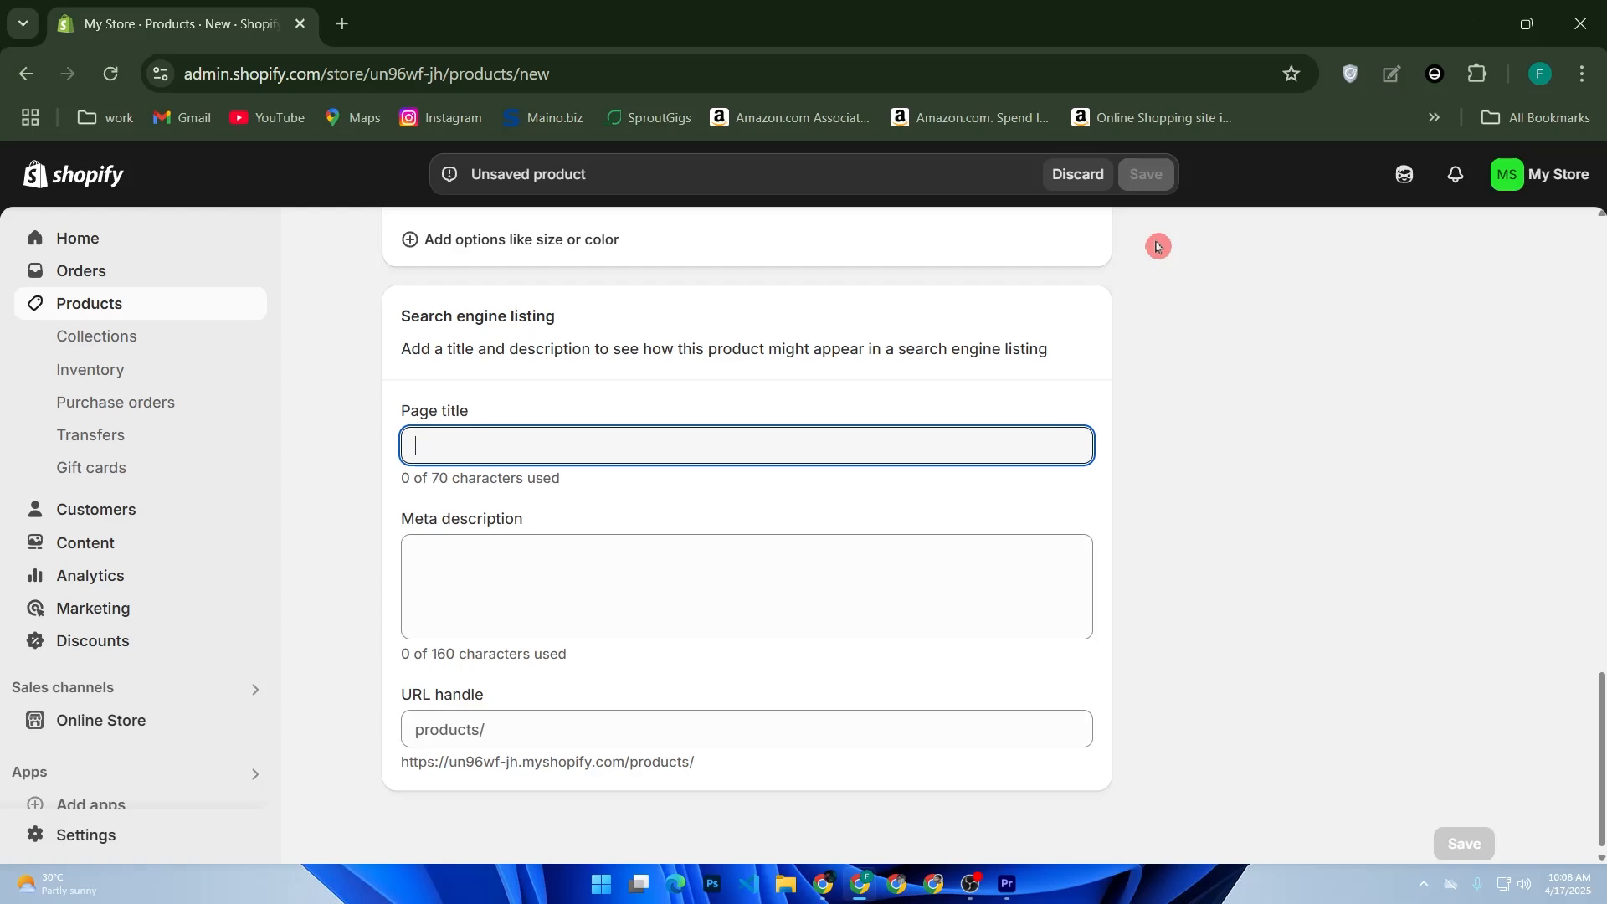
scroll(1037, 509, up, 15)
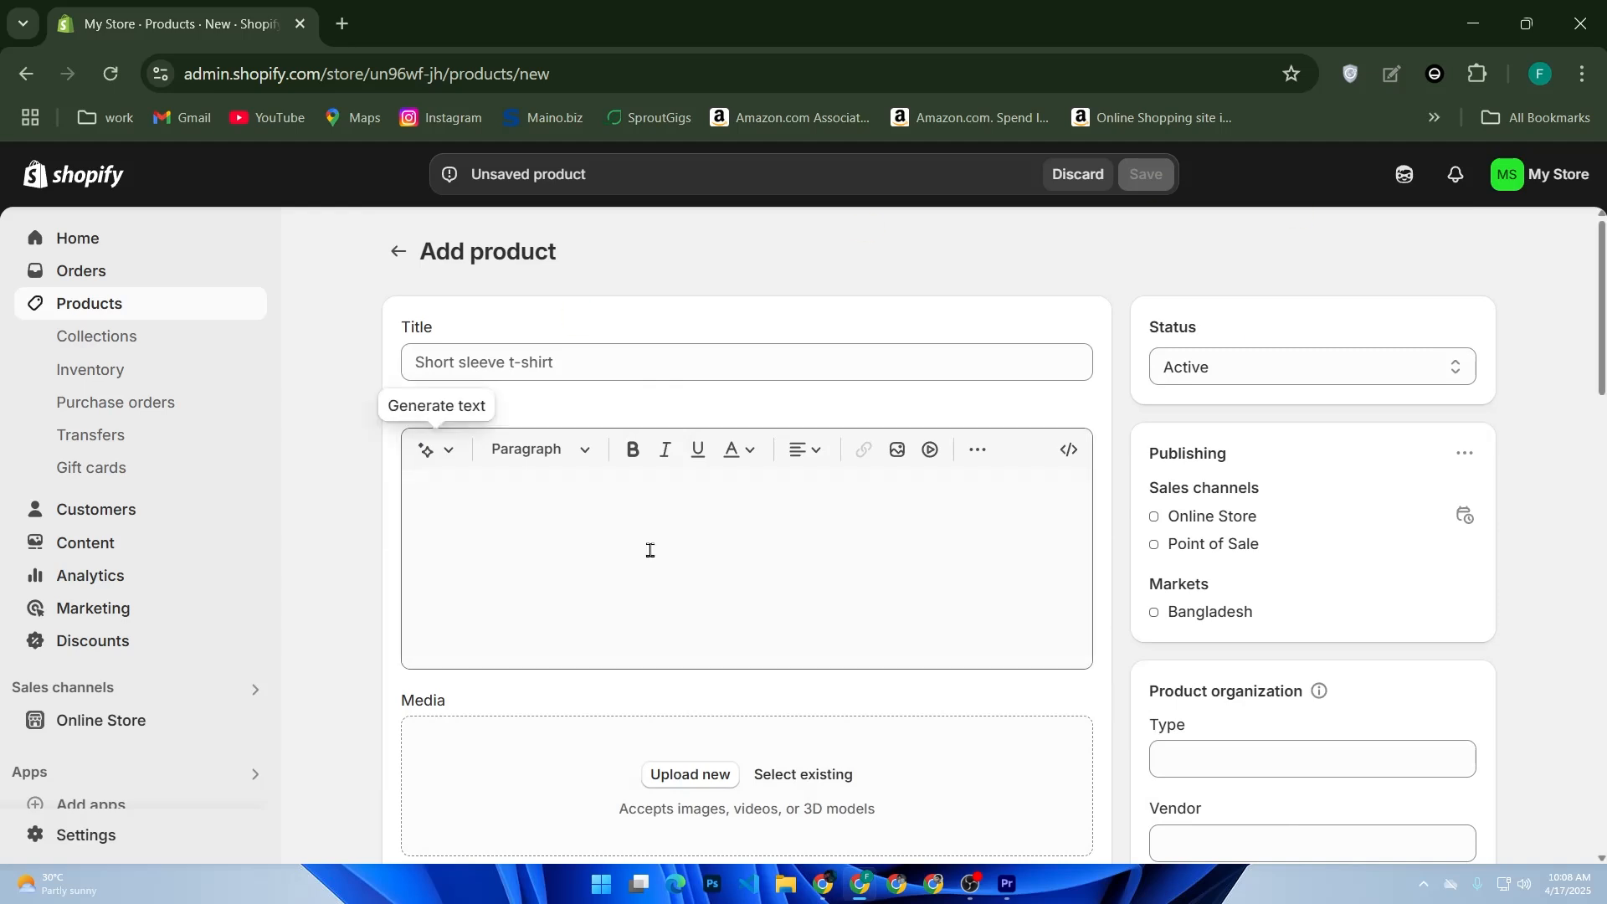
- Title the product "T-shirt" and enter the description "write a description of your product."
click(688, 369)
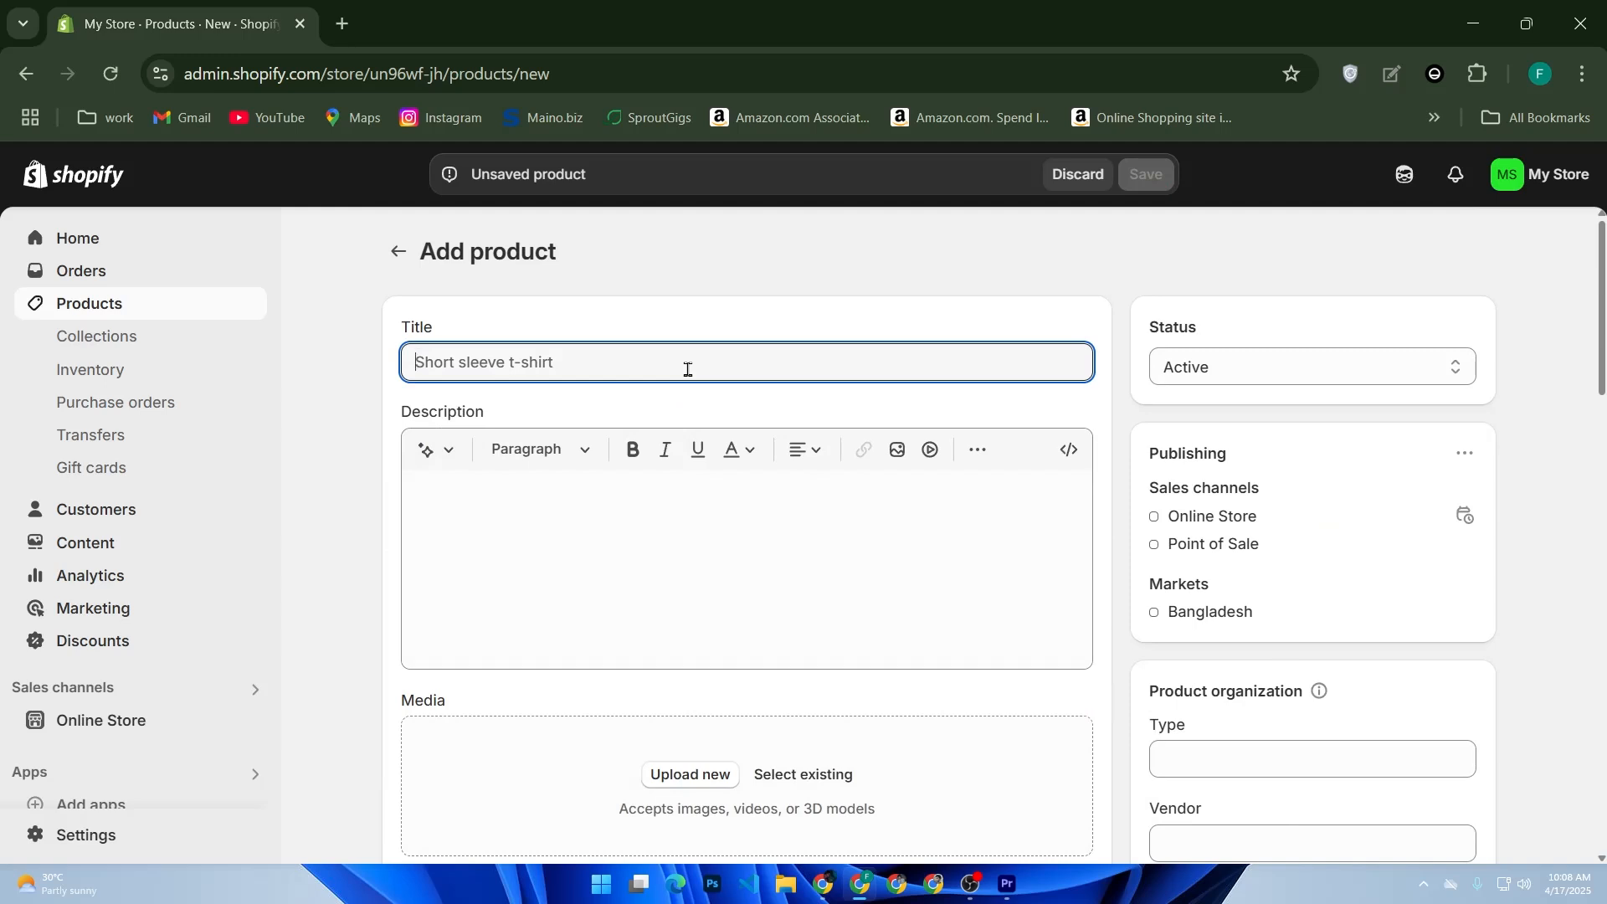
text(T-shirt)
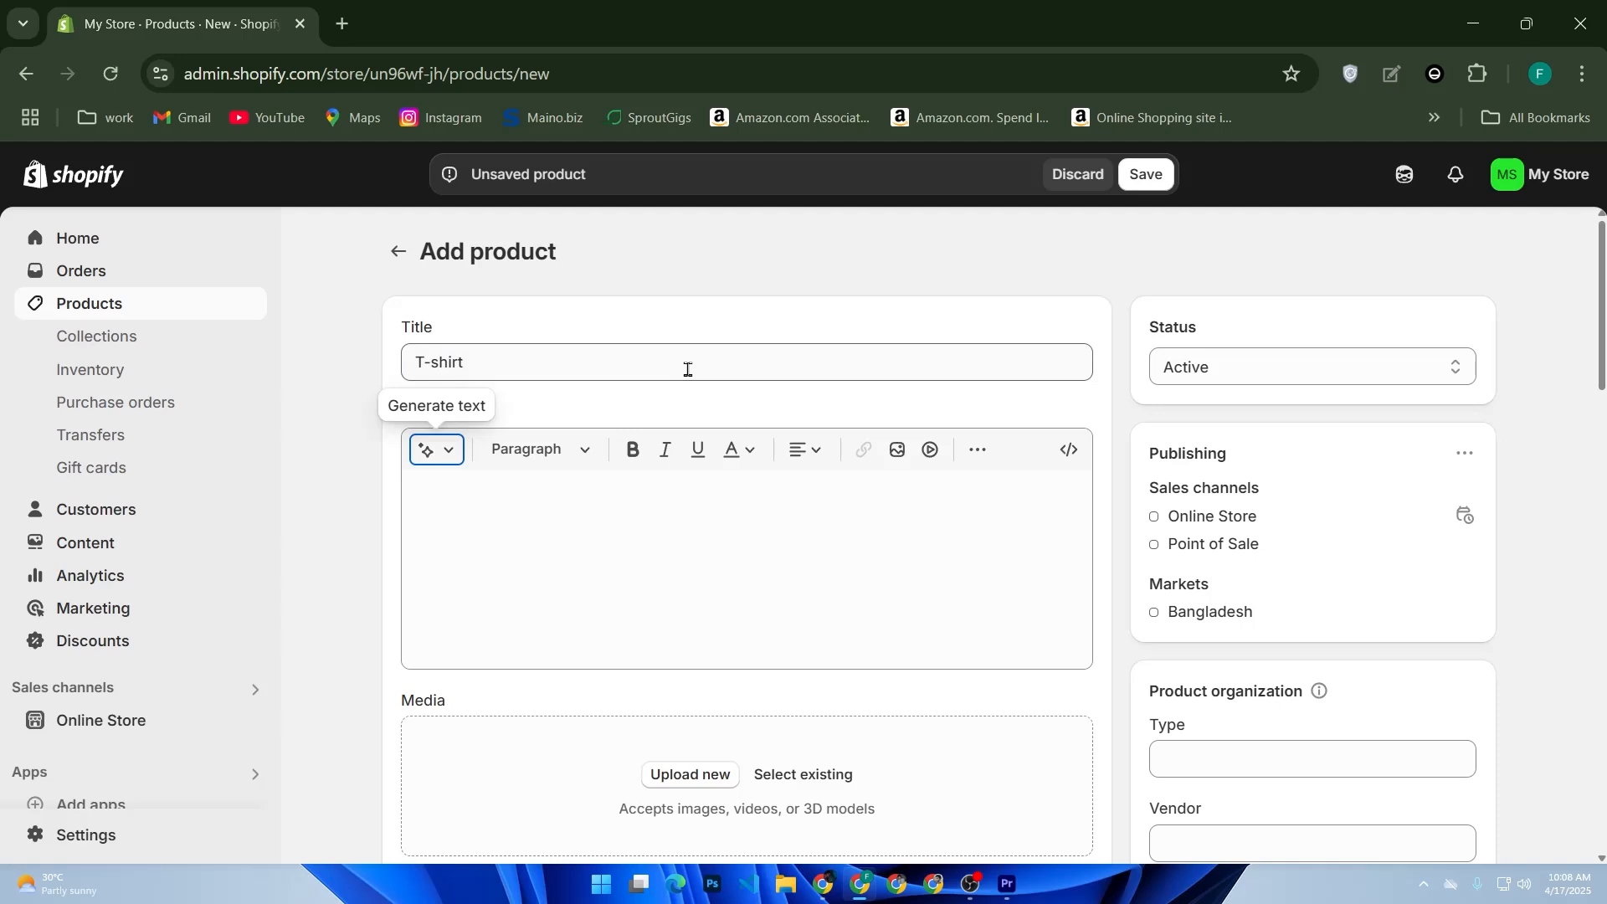
click(524, 537)
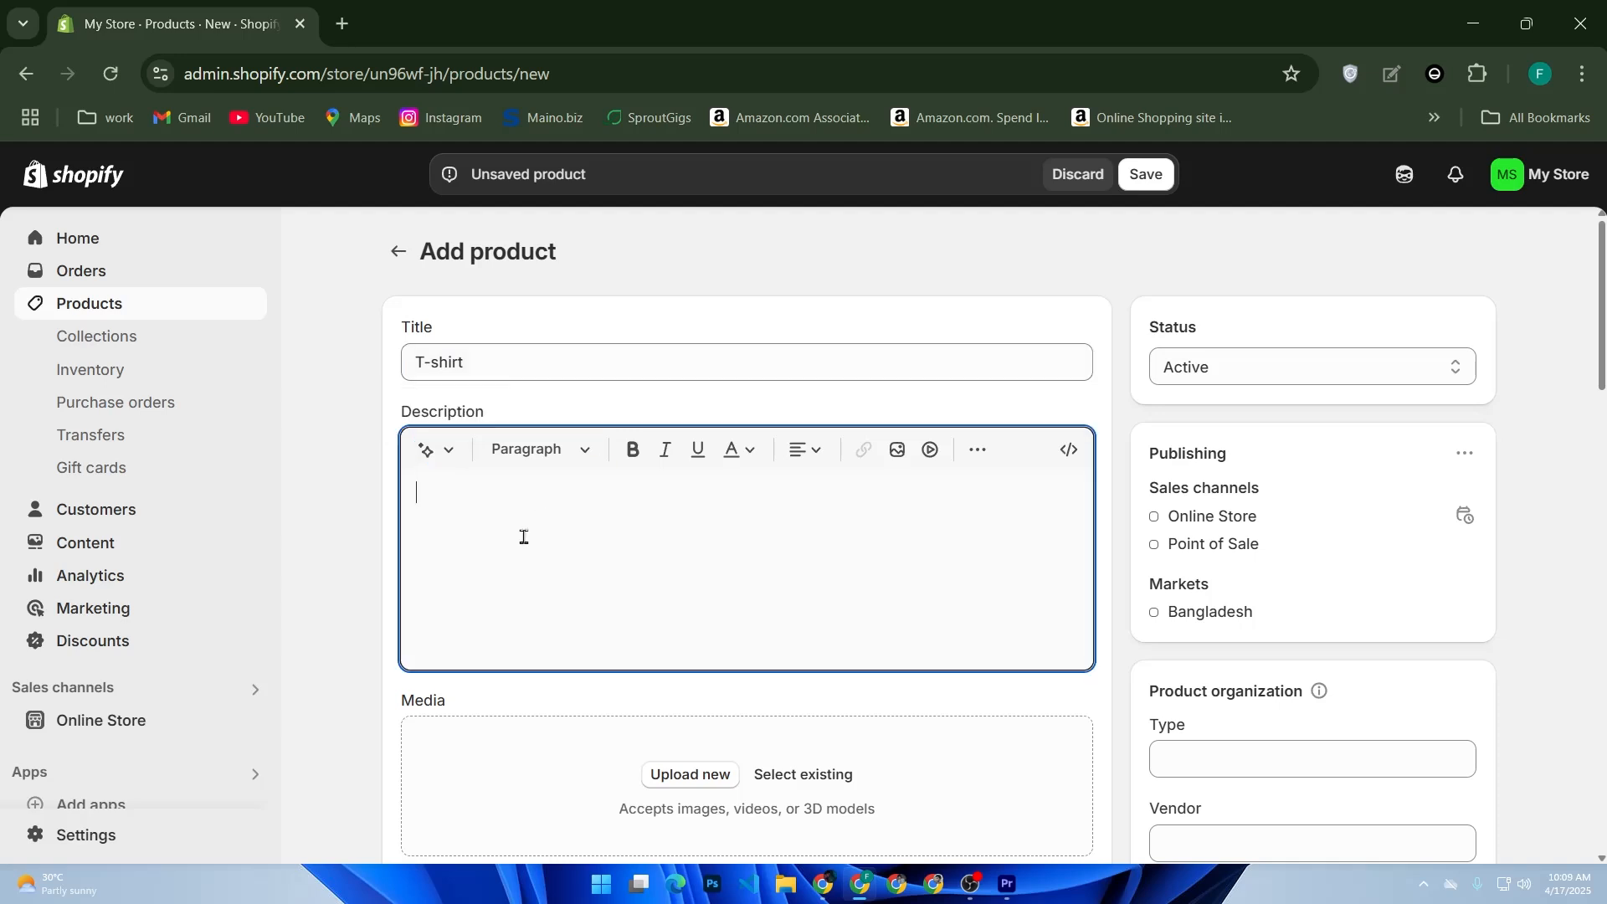
text(write a descripton)
key(BackSpace)
key(BackSpace)
key(BackSpace)
text(ion of)
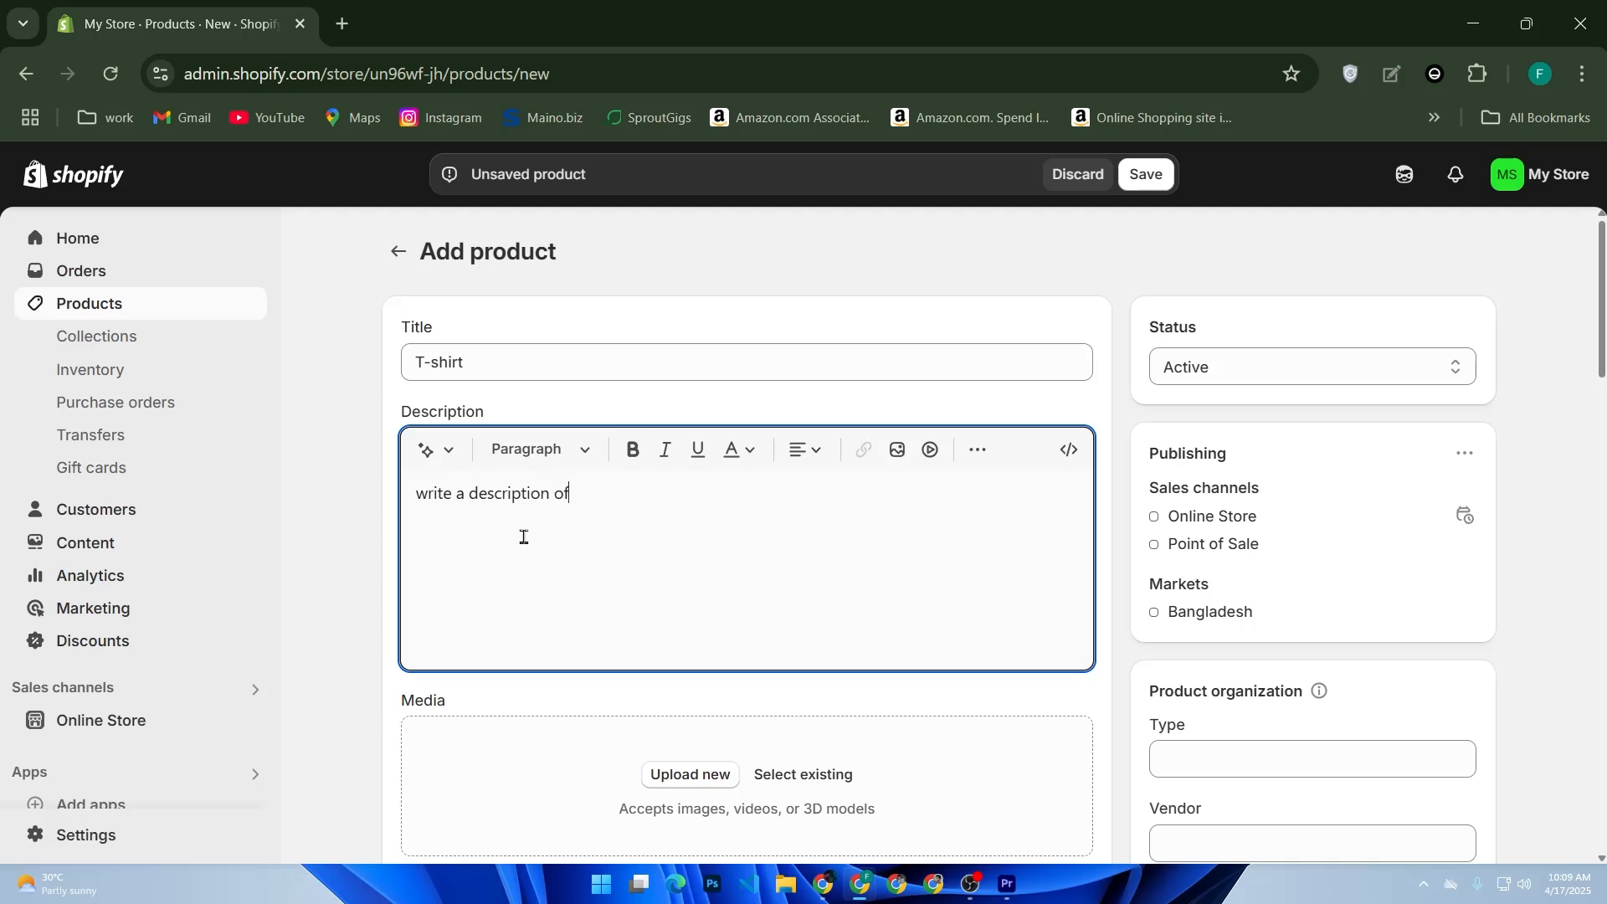
text(your jpr)
key(BackSpace)
text(product.)
- Upload a new product image from the computer to the product's media
scroll(523, 537, down, 4)
click(711, 381)
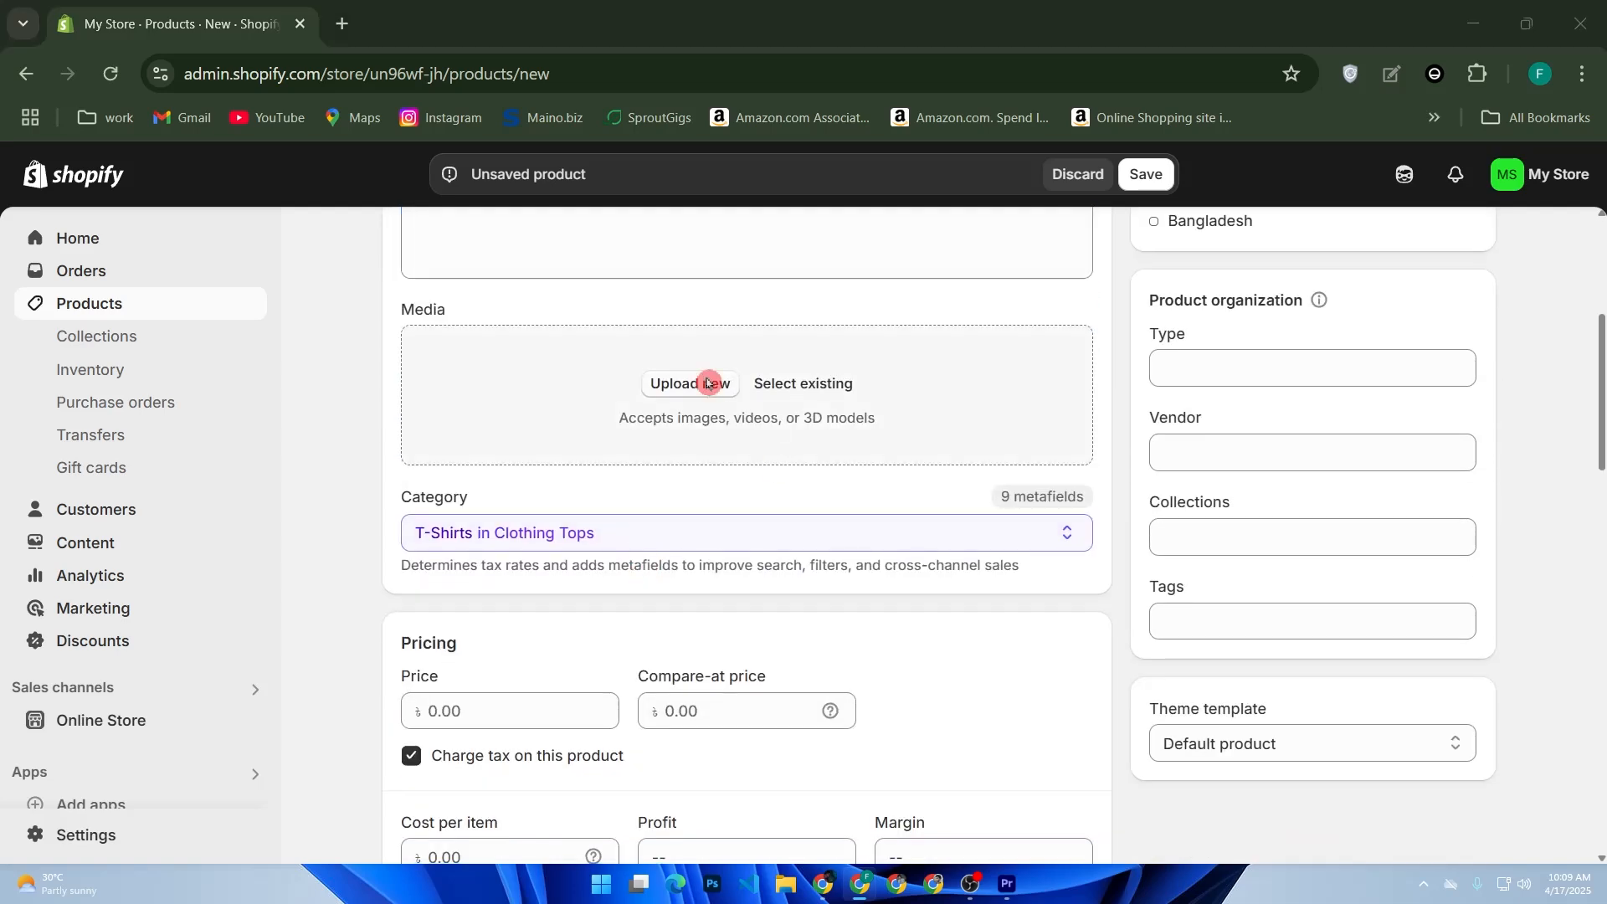
scroll(303, 385, down, 3)
double_click(308, 333)
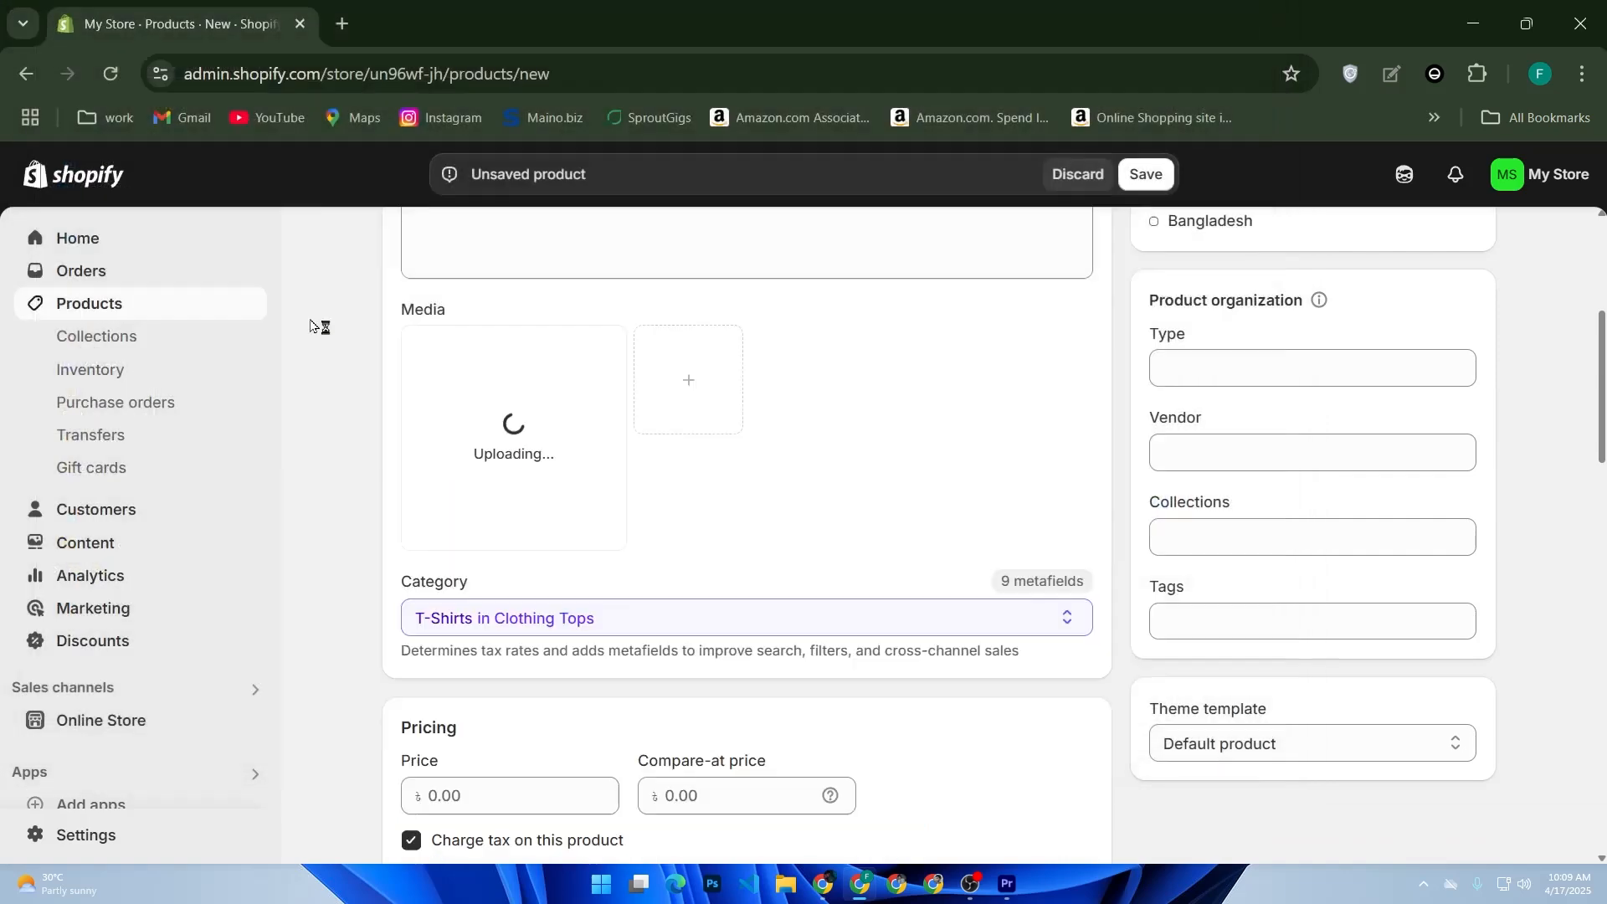
- Set the product's price to 500
scroll(517, 418, down, 5)
click(594, 407)
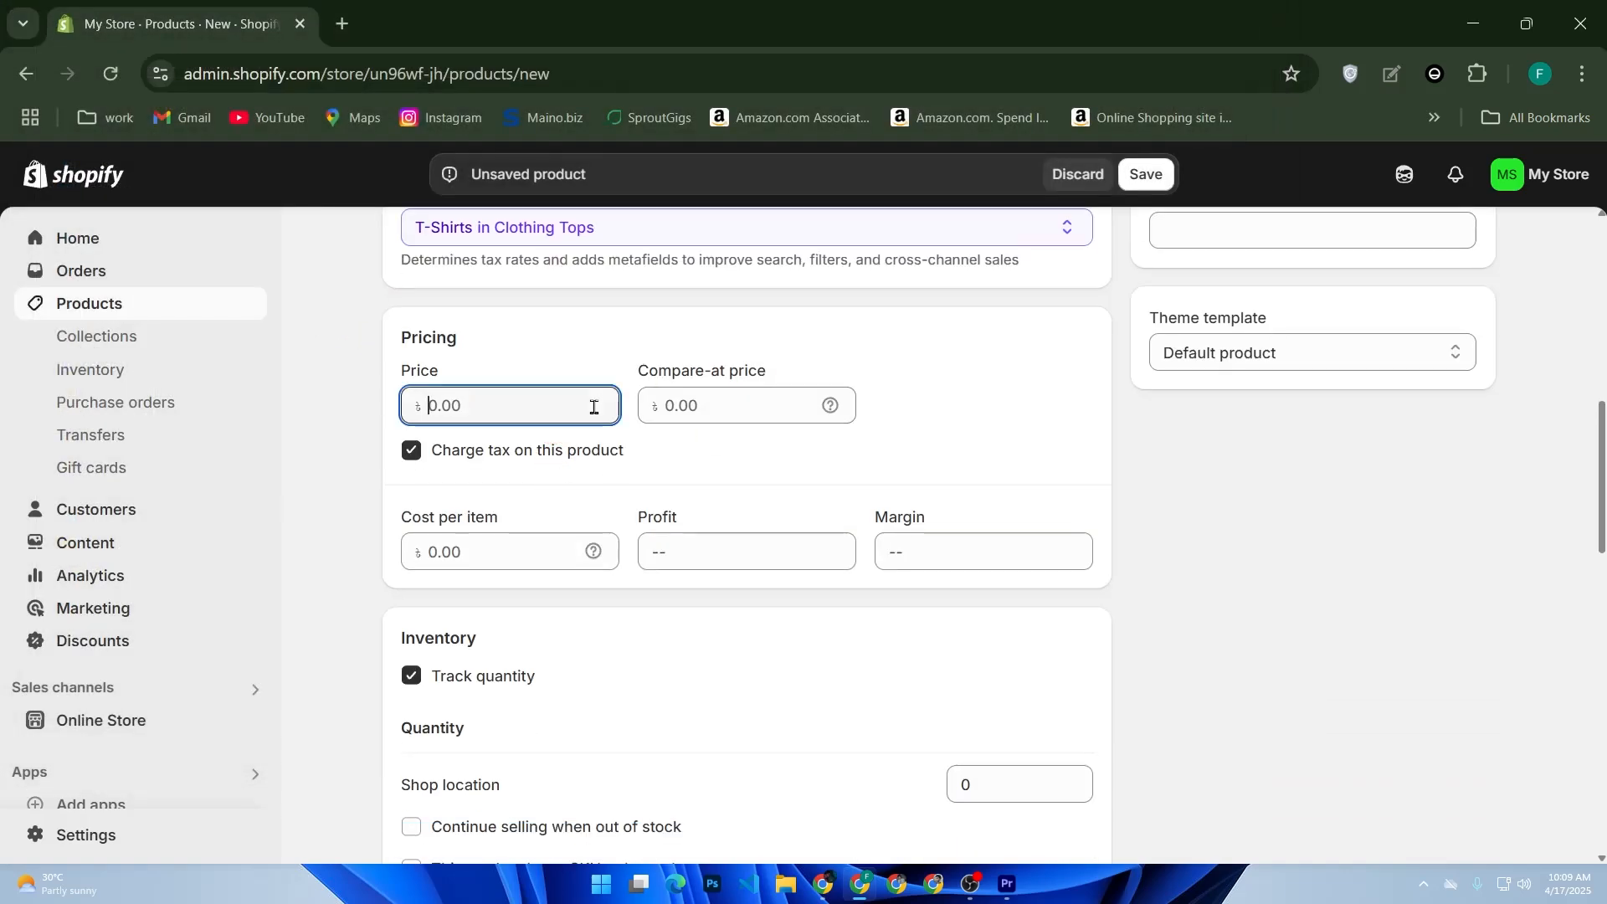
text(500)
click(512, 546)
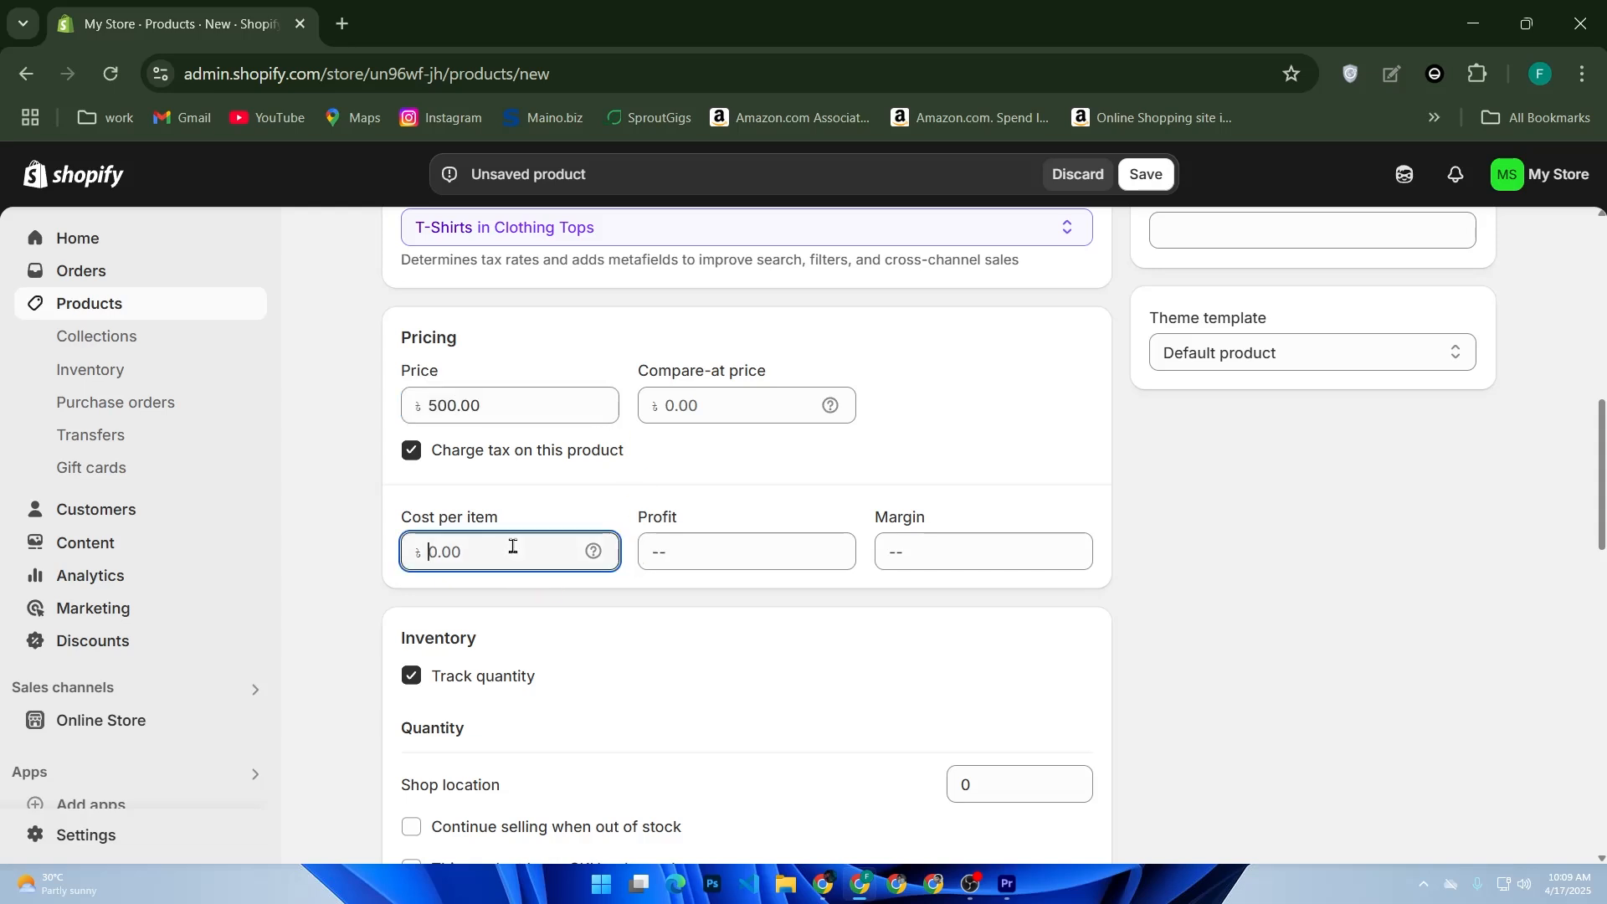
- Set the product's shipping weight to 50 g
scroll(515, 548, down, 5)
scroll(550, 537, down, 2)
click(469, 479)
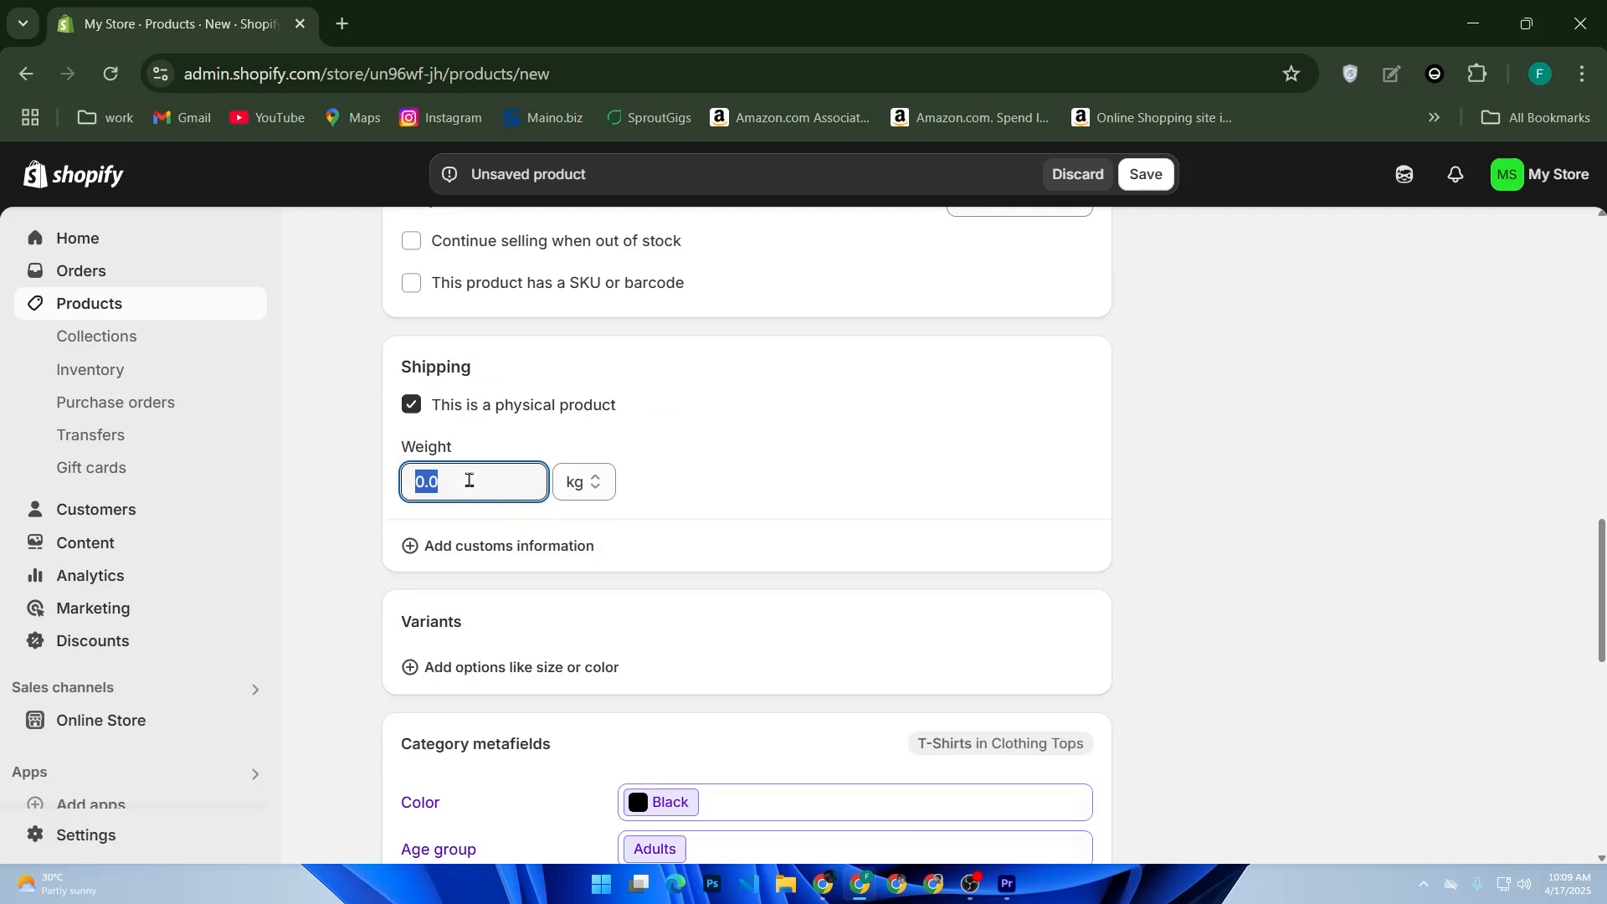
text(5)
click(590, 481)
click(596, 596)
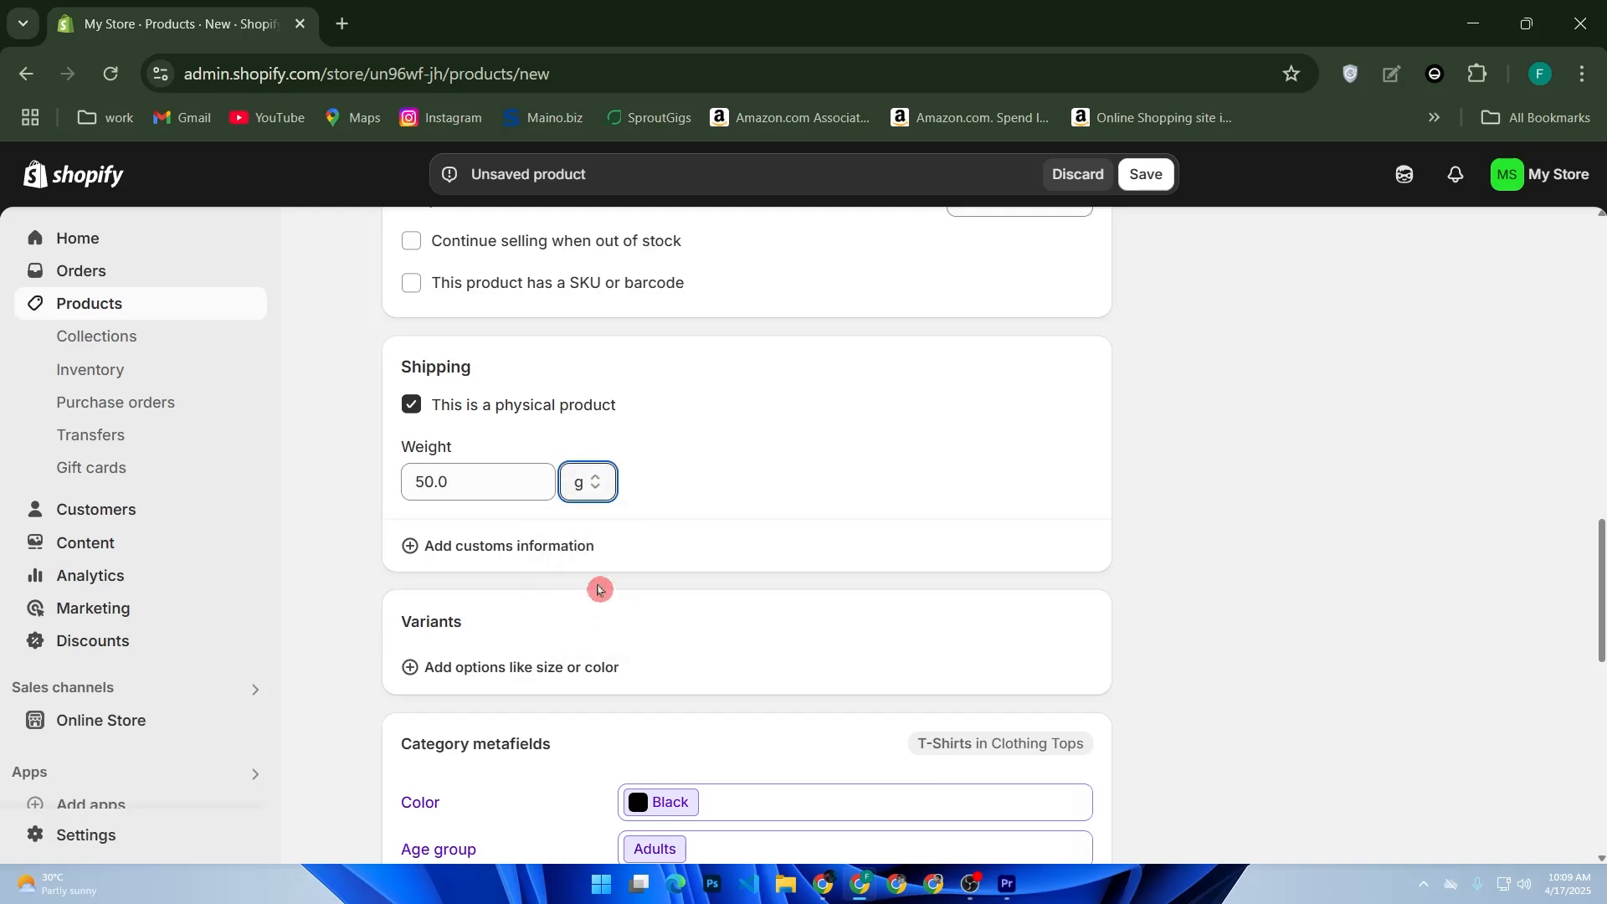
- Add Color as a variant option with the value Black
scroll(596, 596, down, 2)
click(409, 469)
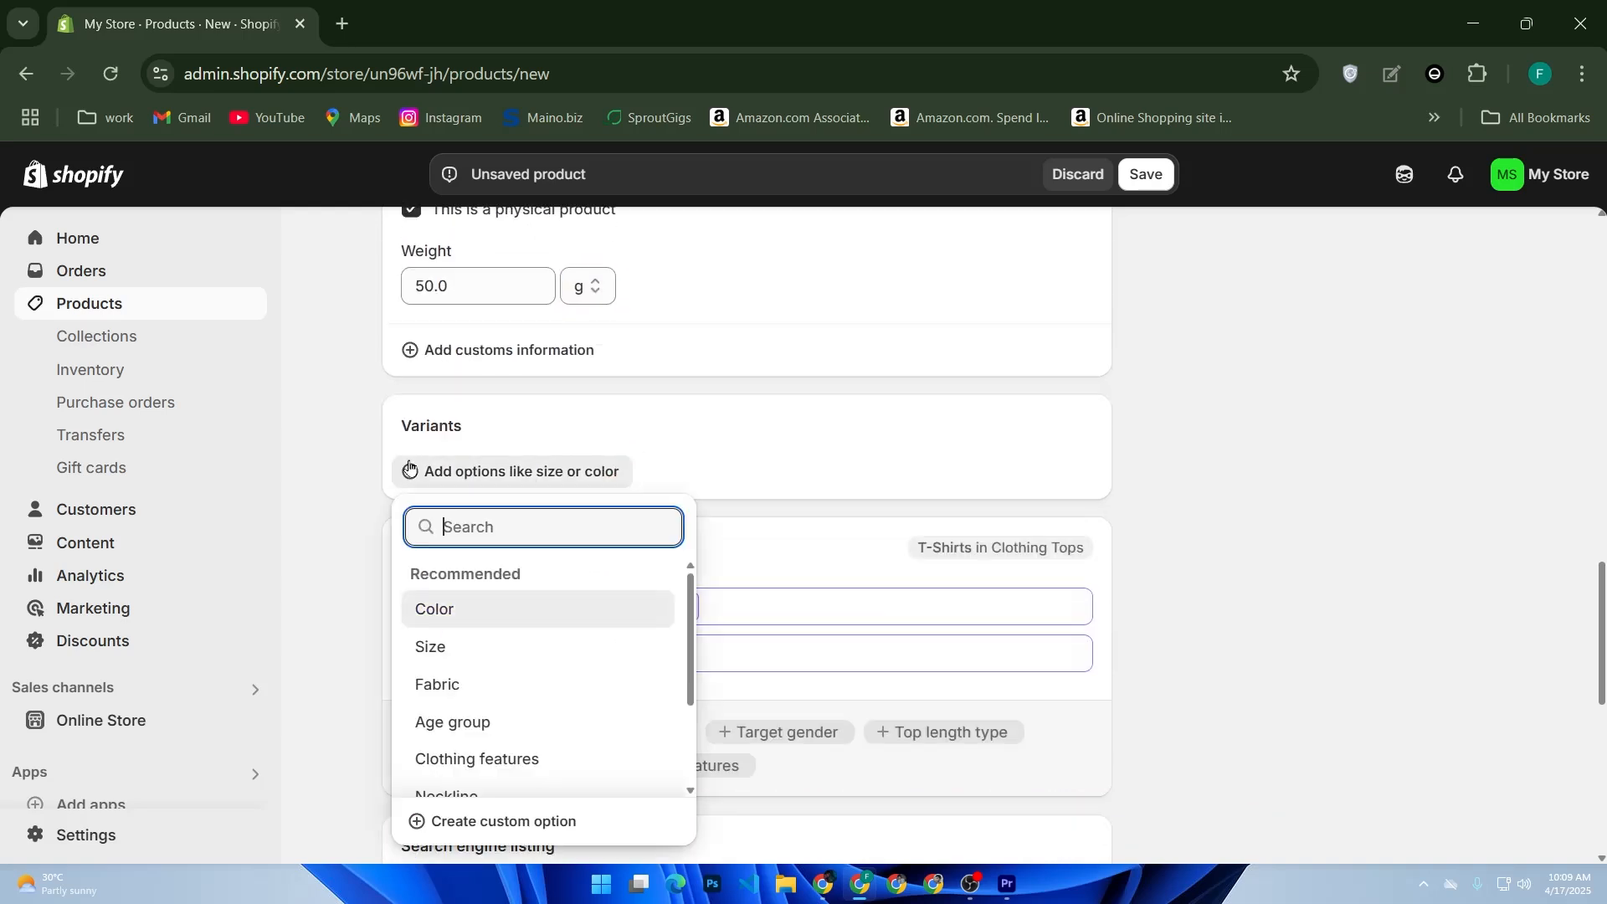
click(485, 622)
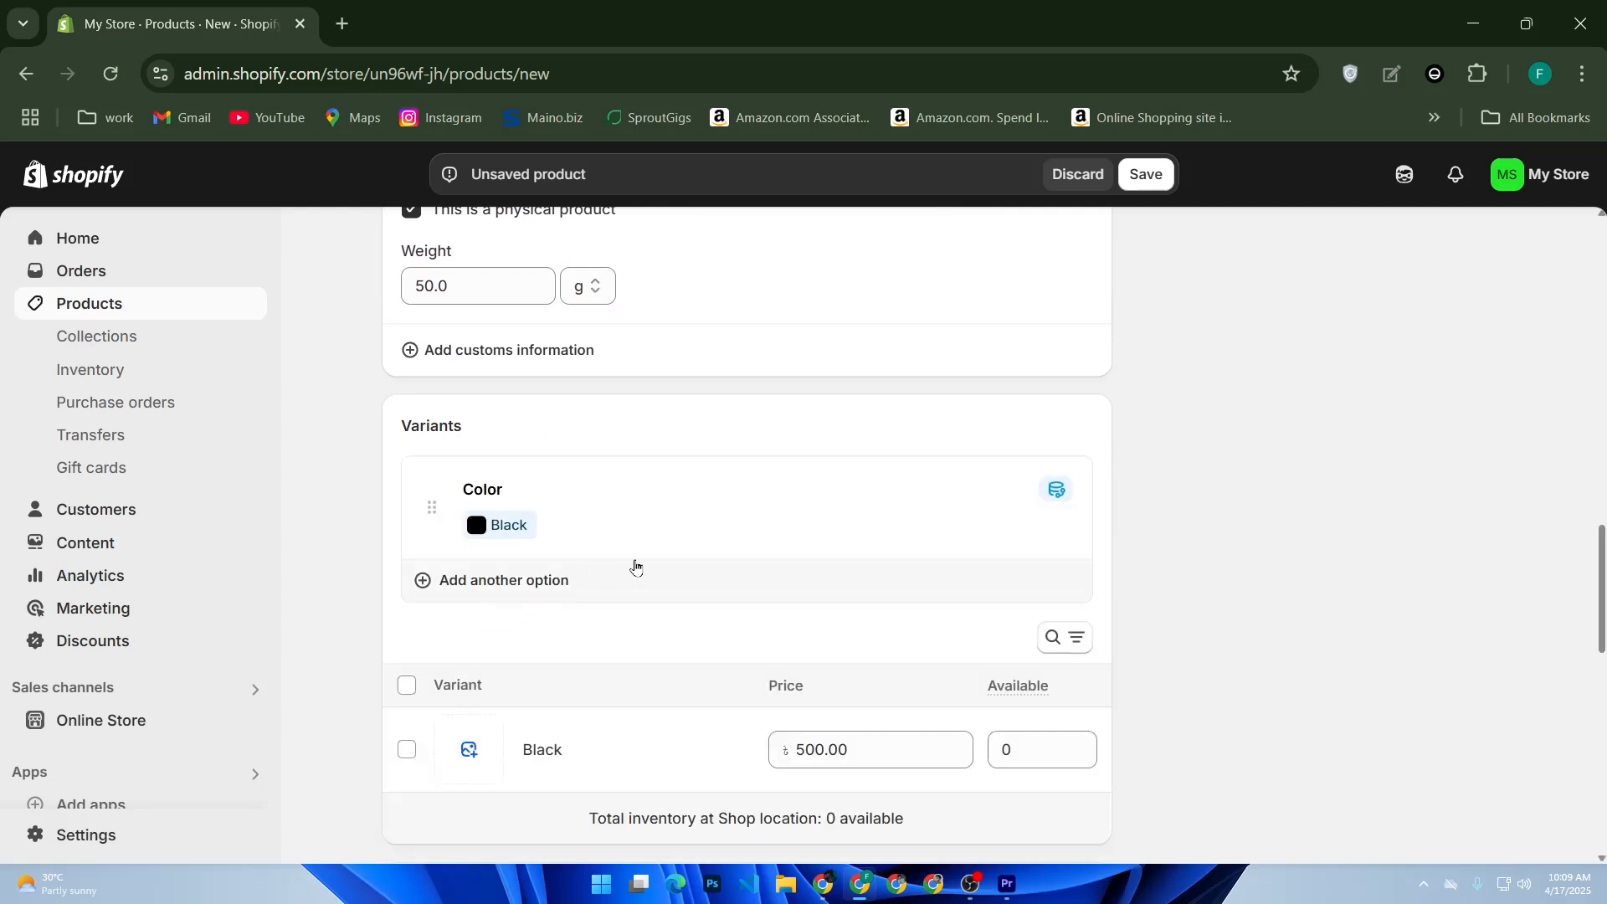
- Add Size as a second variant option with the value L
click(645, 581)
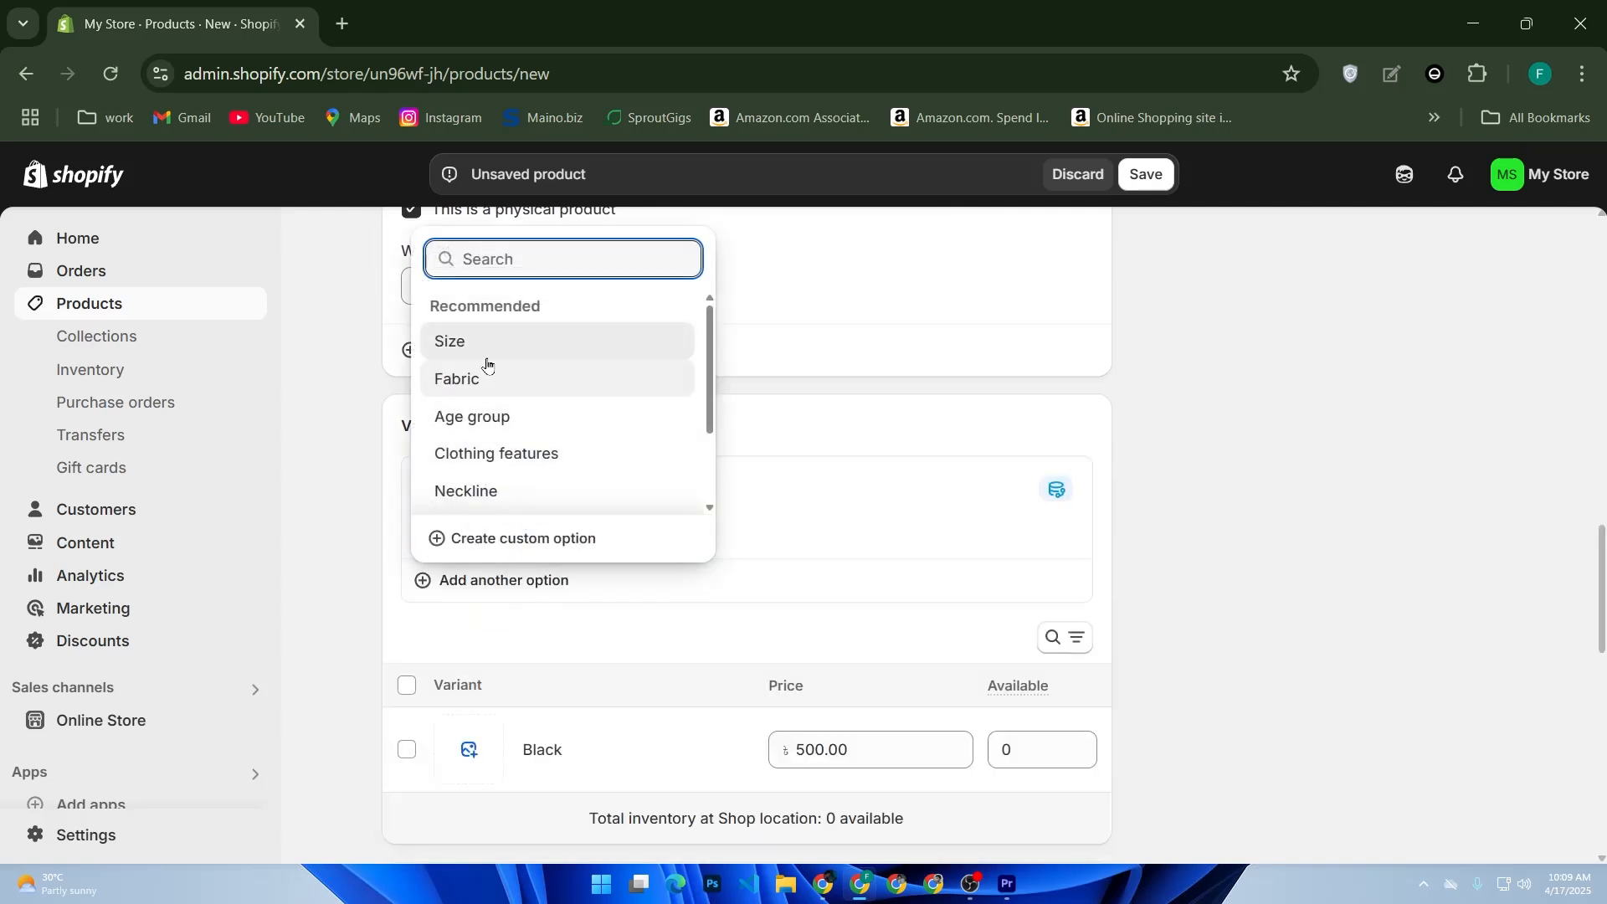
click(486, 346)
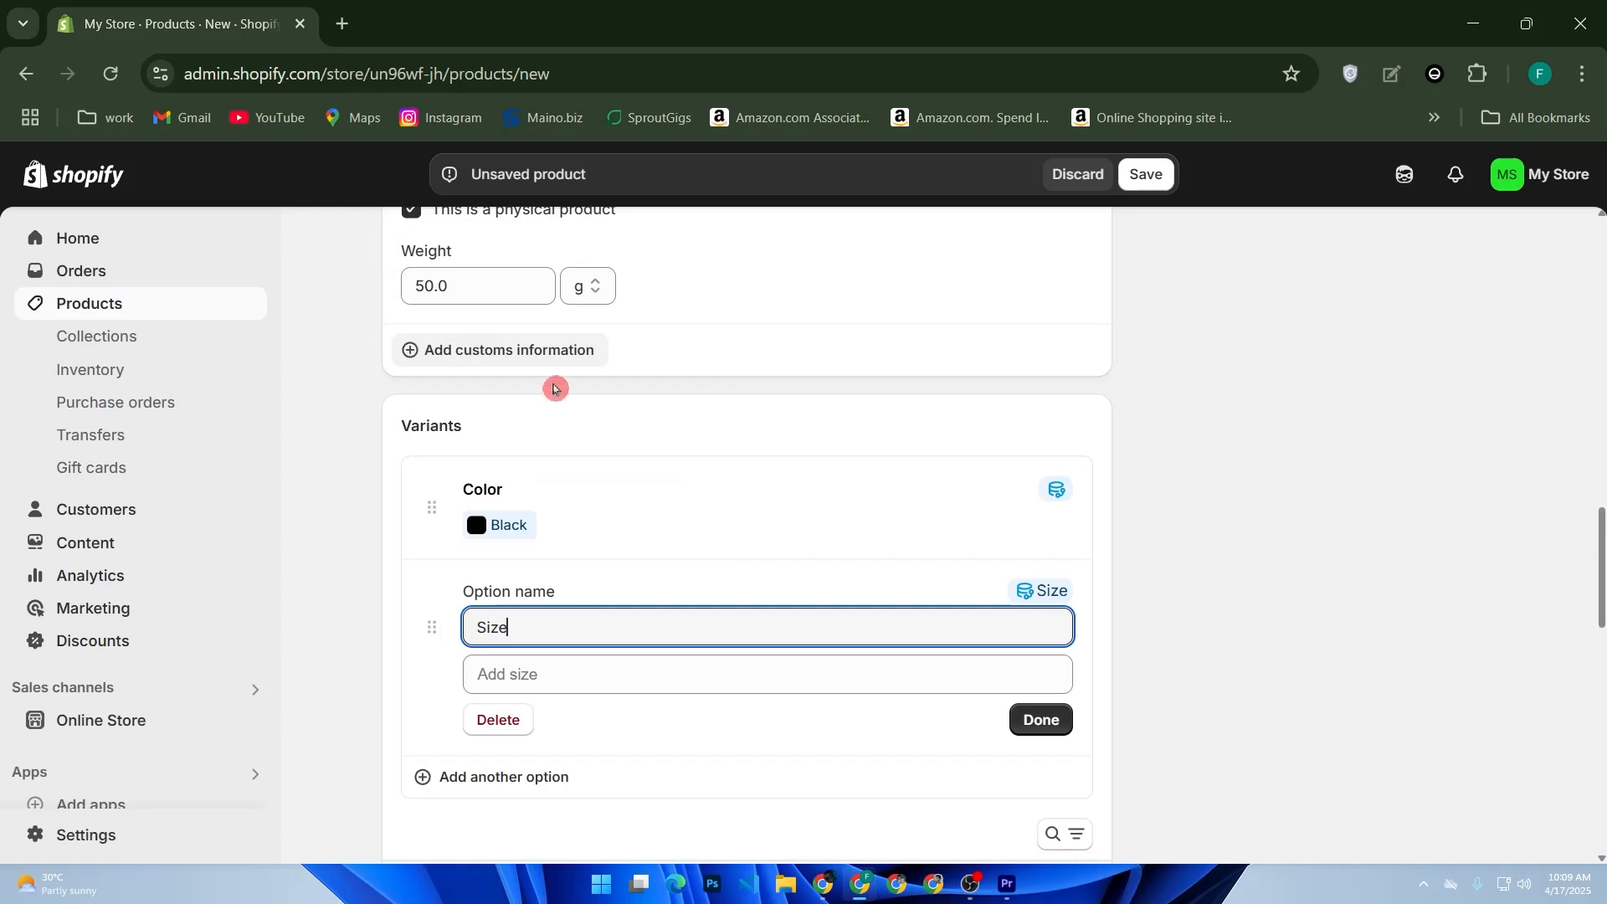
click(668, 665)
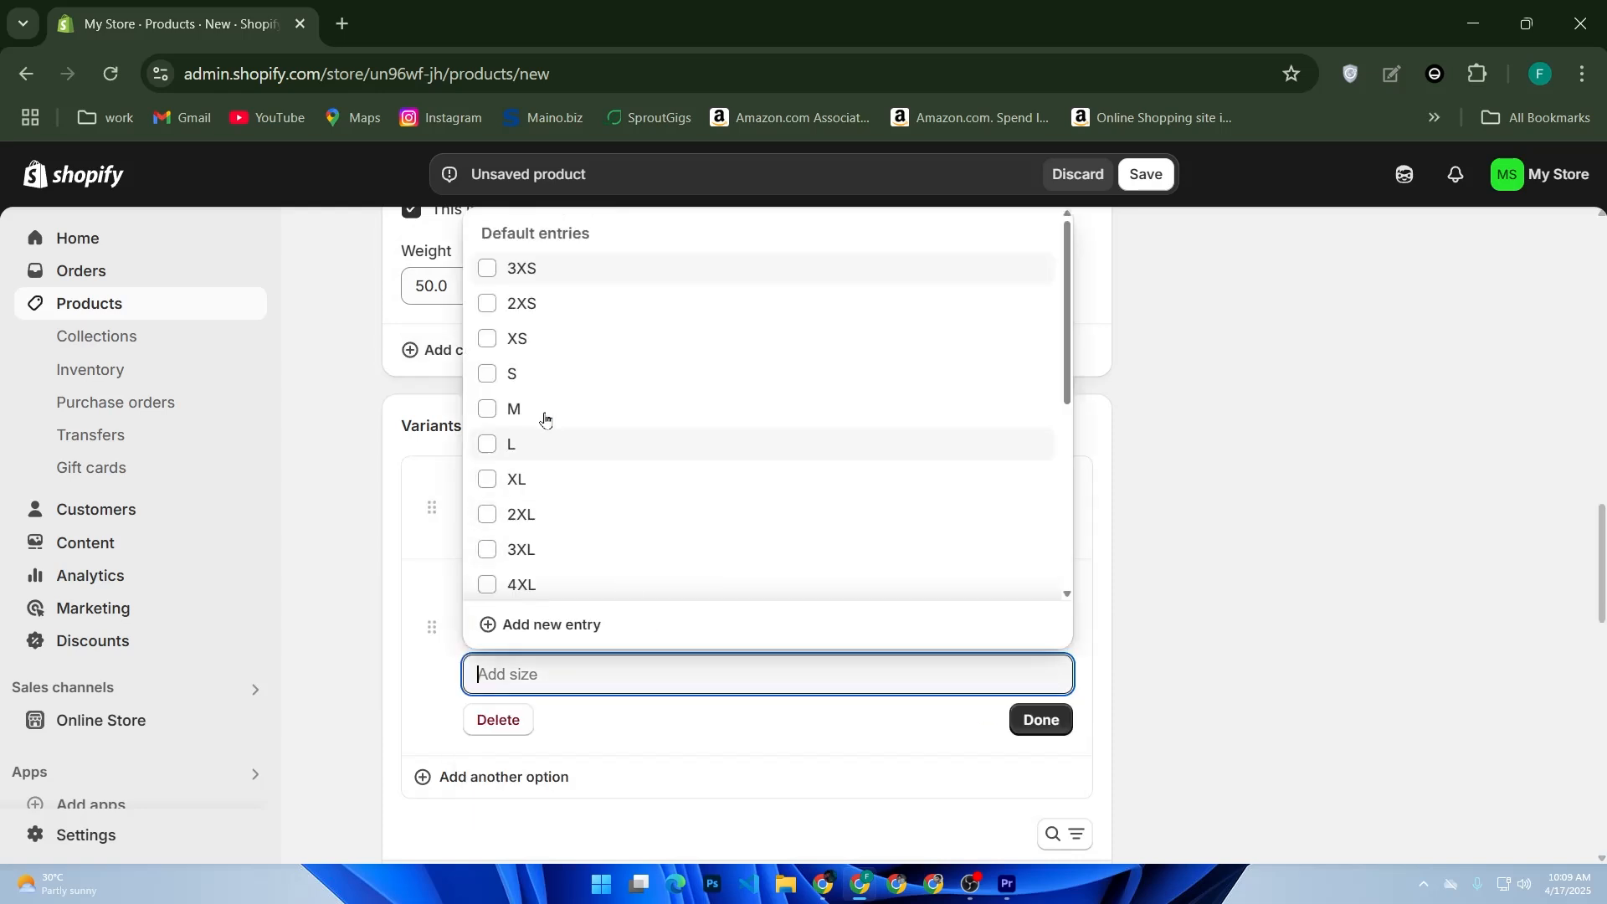
click(527, 445)
click(1041, 720)
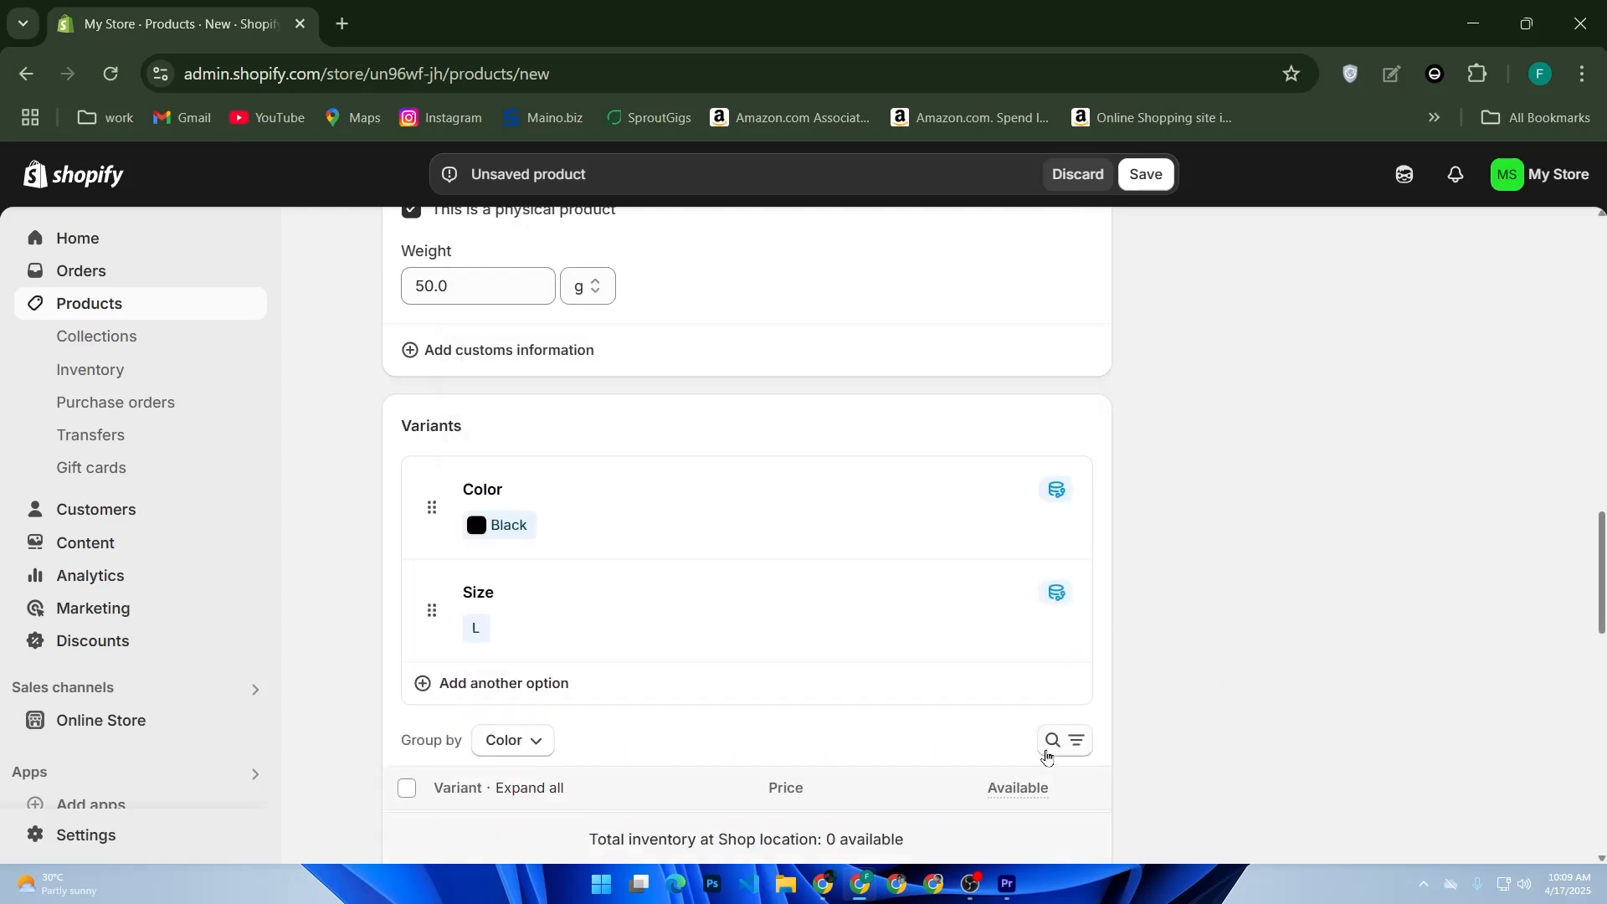
- Save the new T-shirt product
scroll(1036, 693, down, 9)
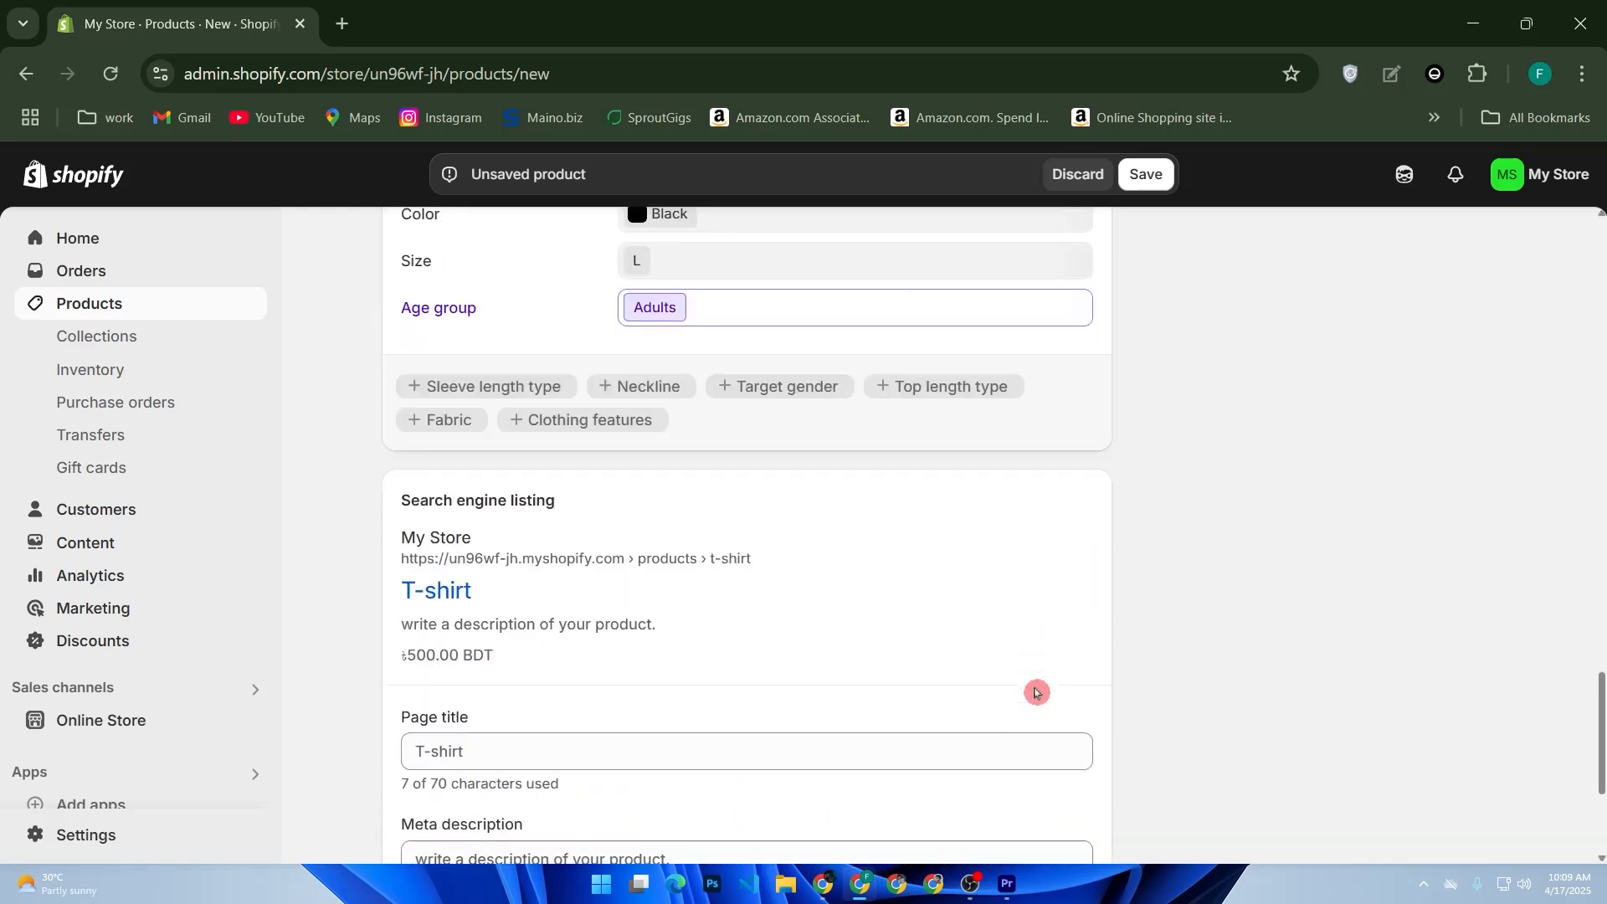
scroll(1036, 692, down, 4)
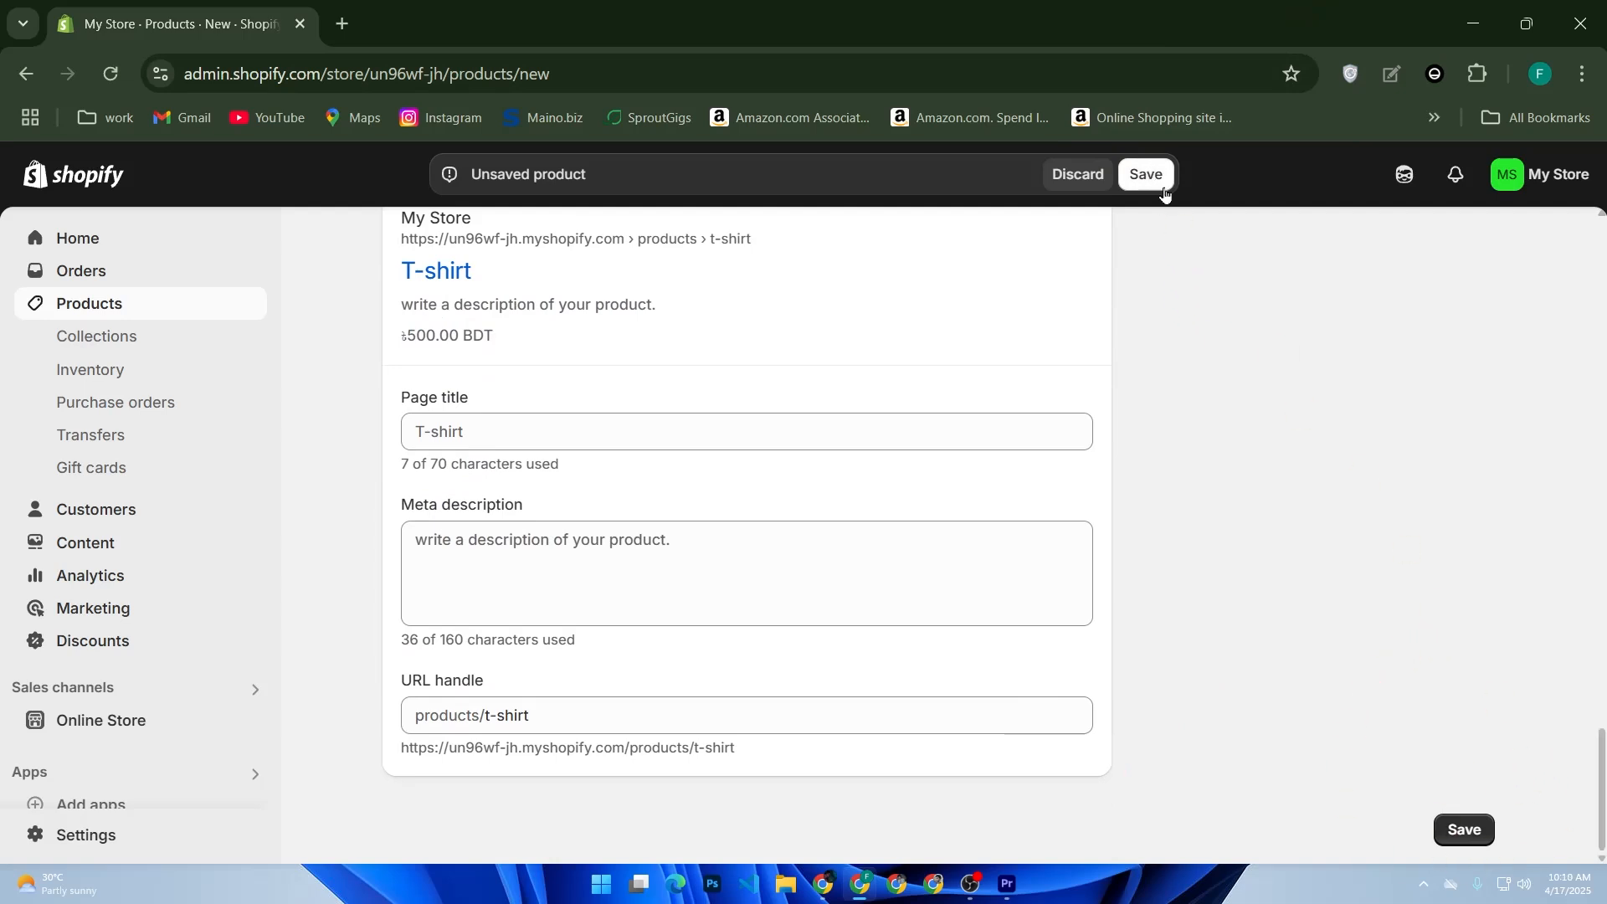
click(1162, 186)
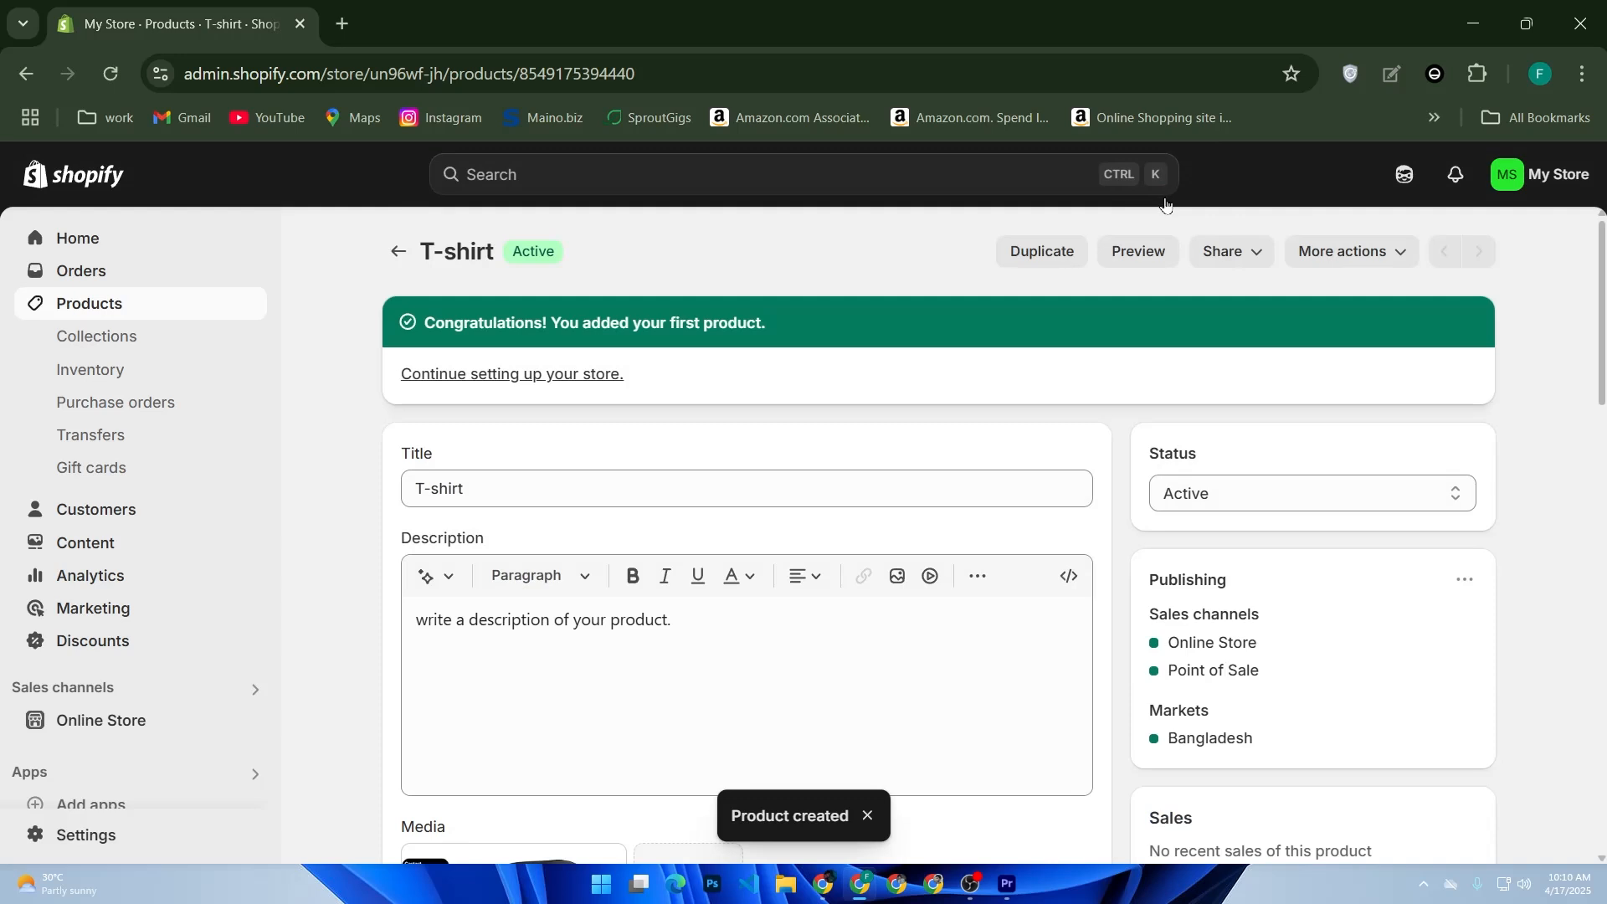
click(1167, 208)
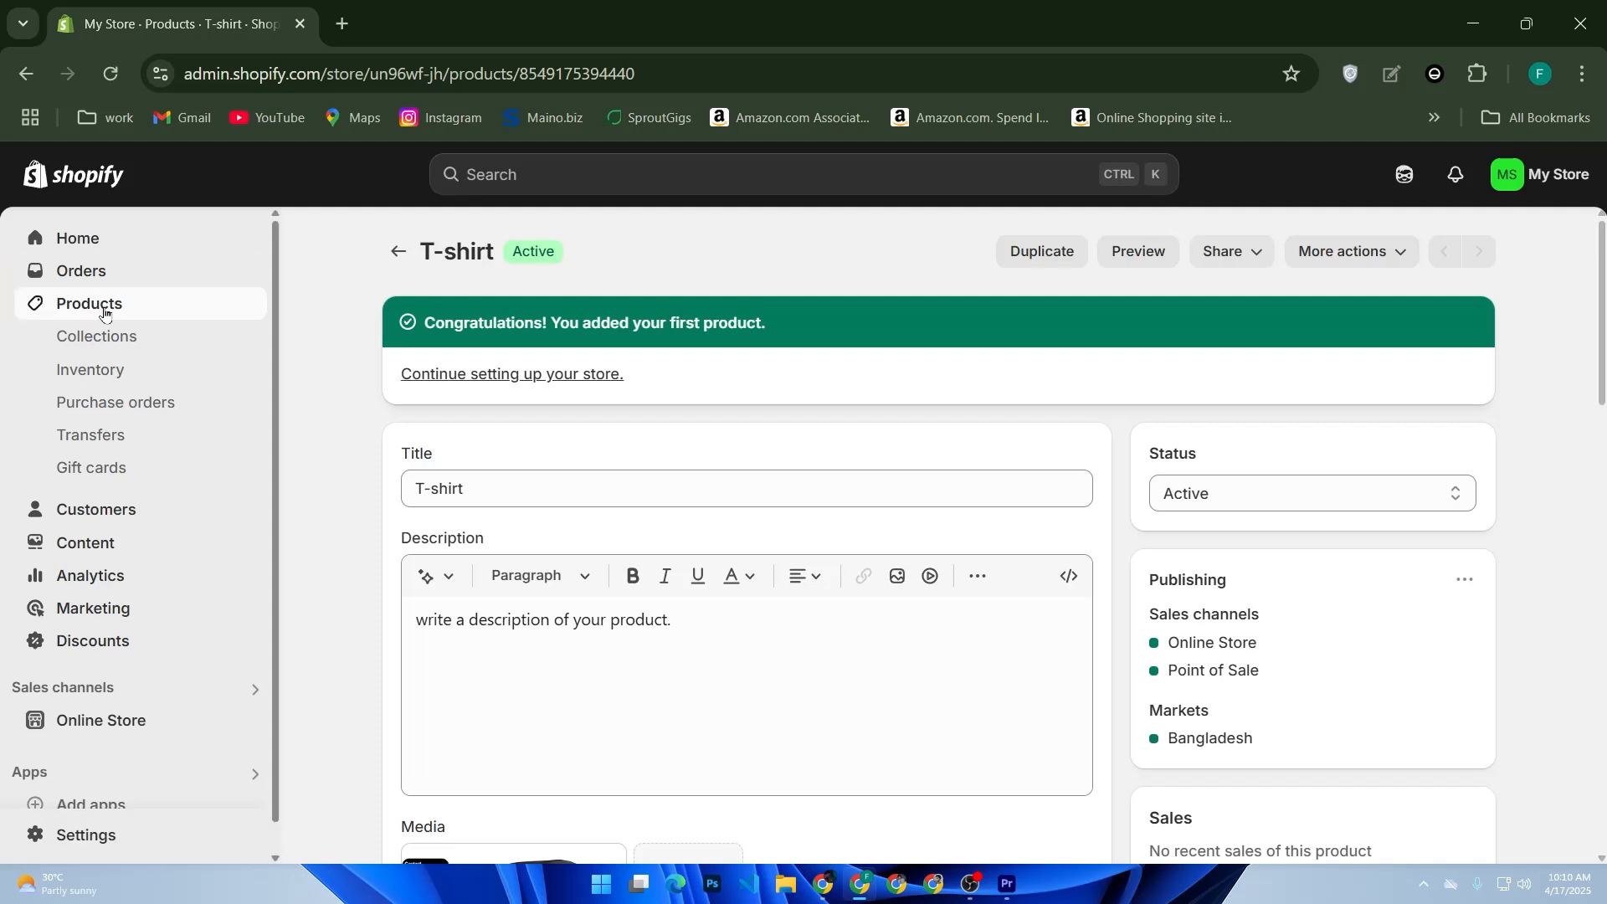
- From the product list's CSV import, download the sample CSV and save it as product_template (1) in Downloads
click(109, 305)
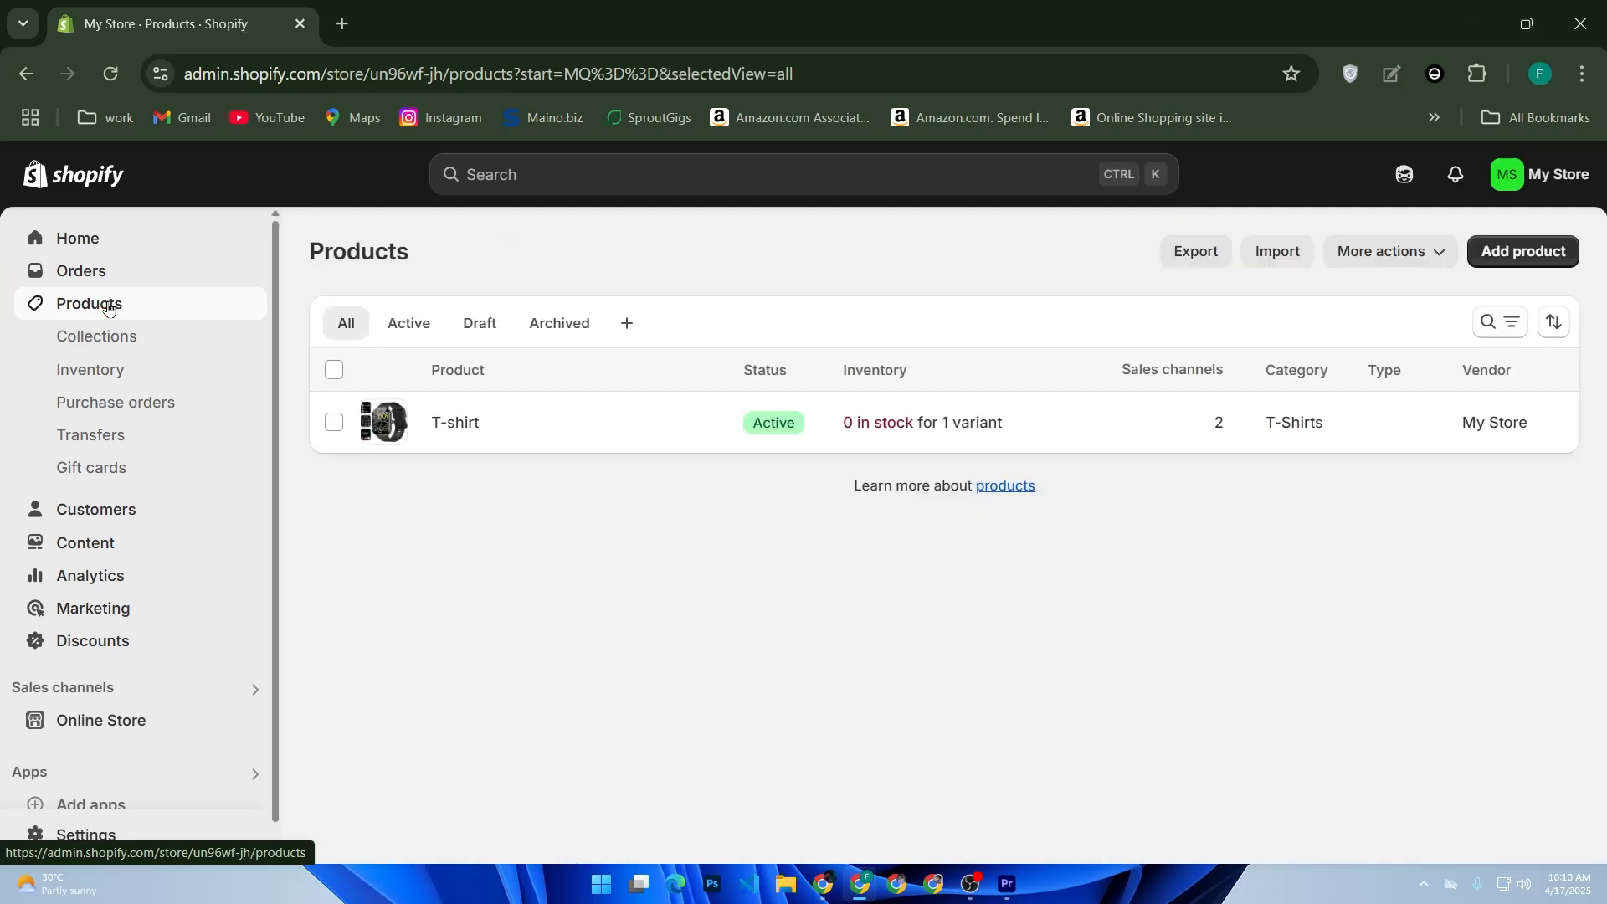
click(1289, 247)
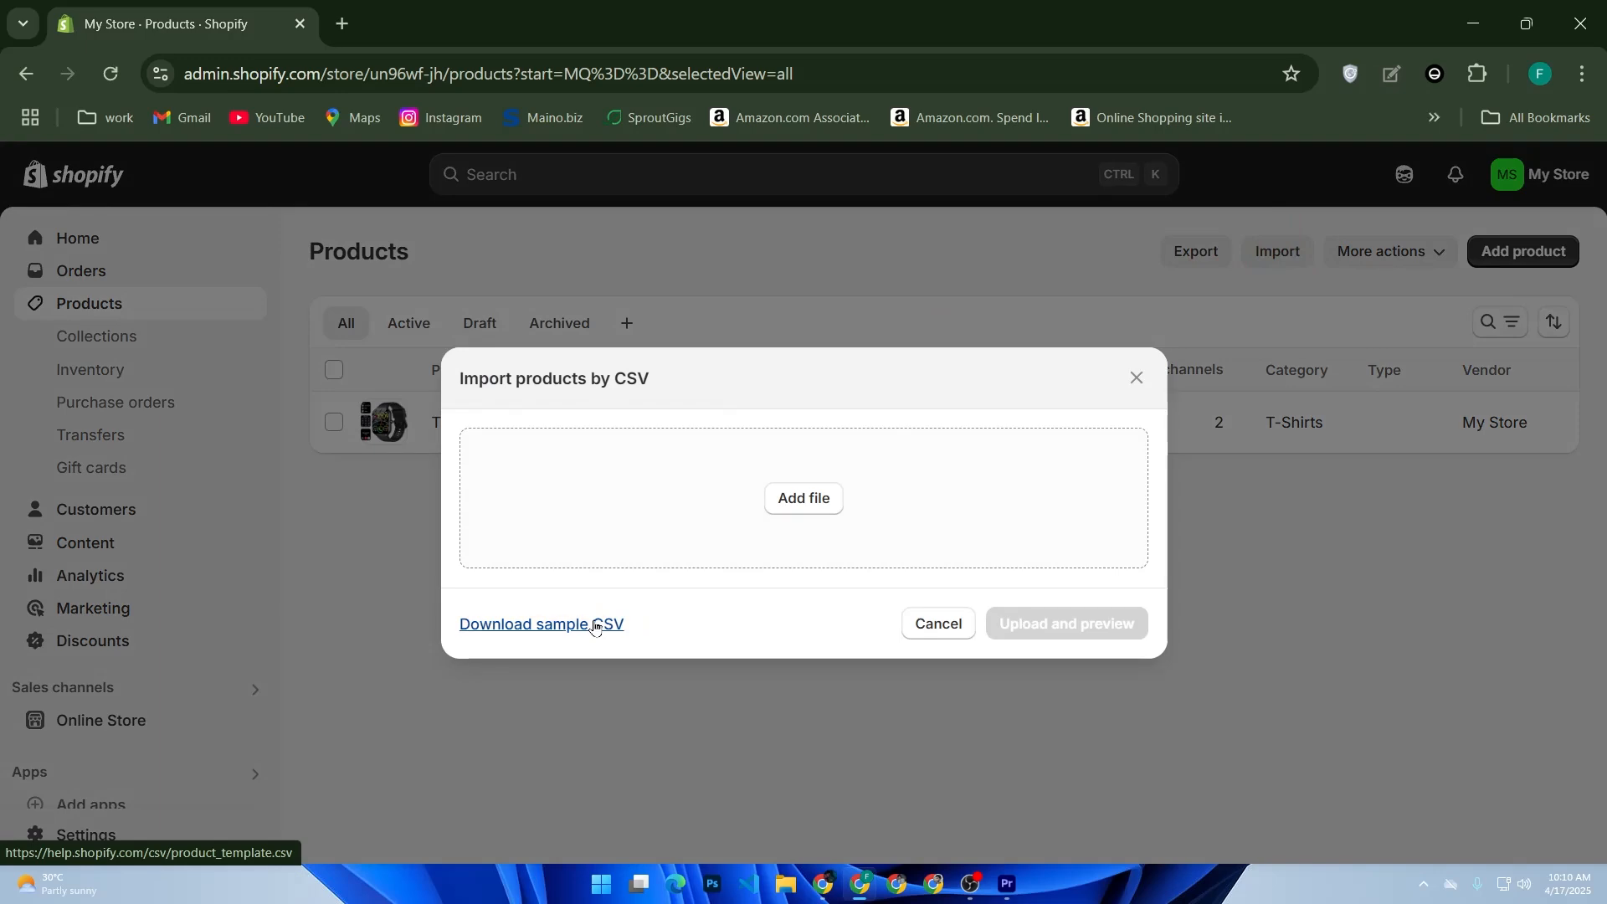
click(594, 626)
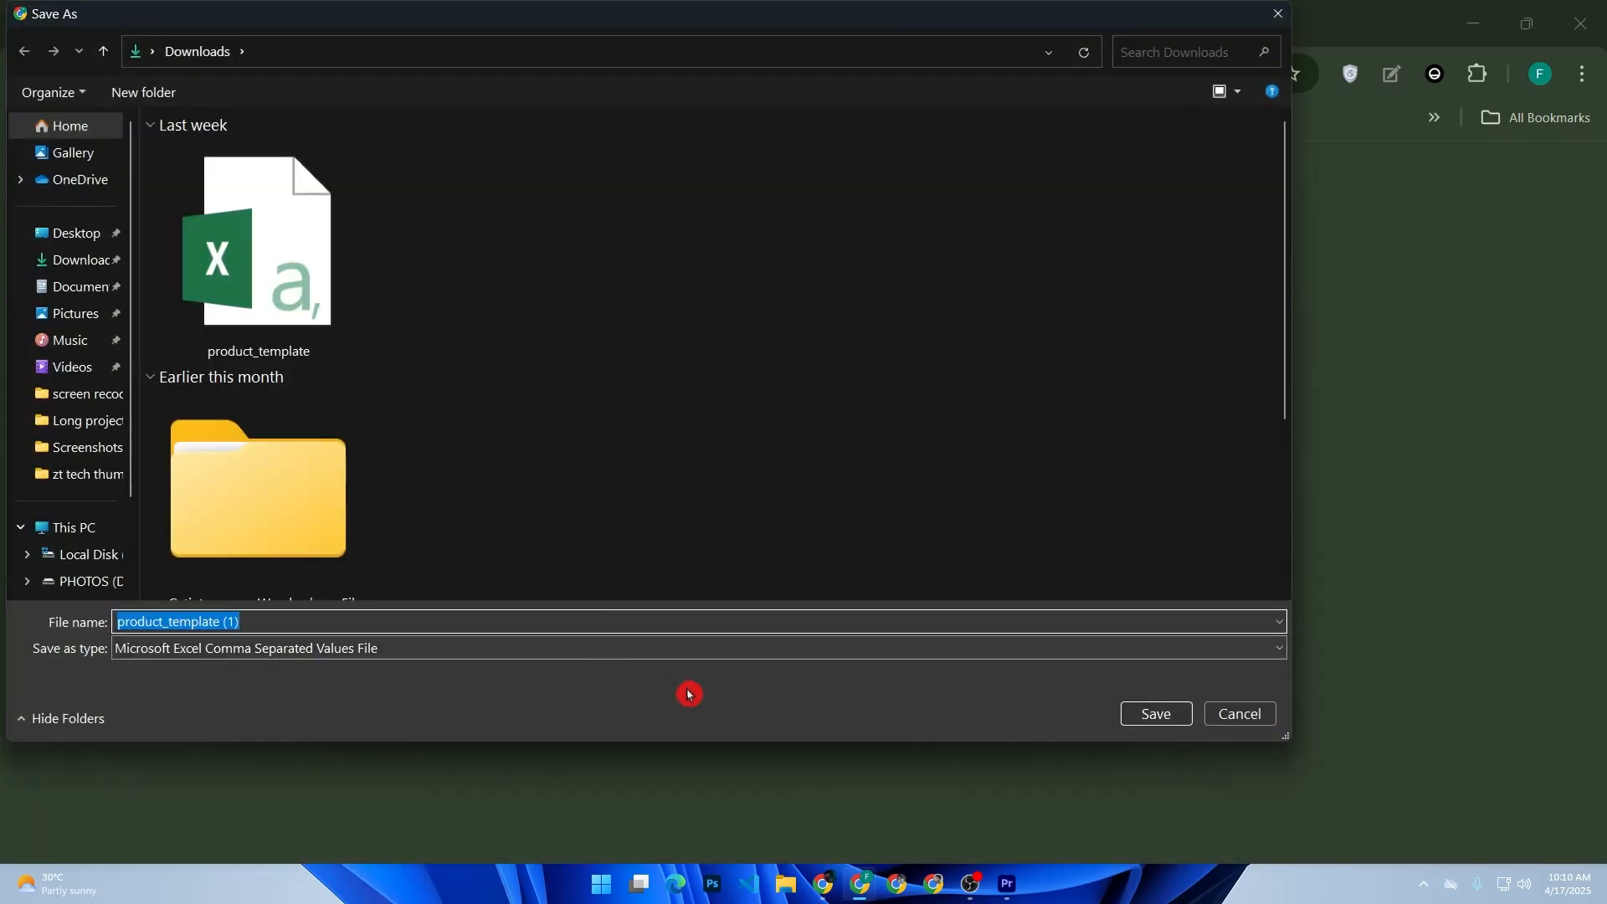
click(1156, 714)
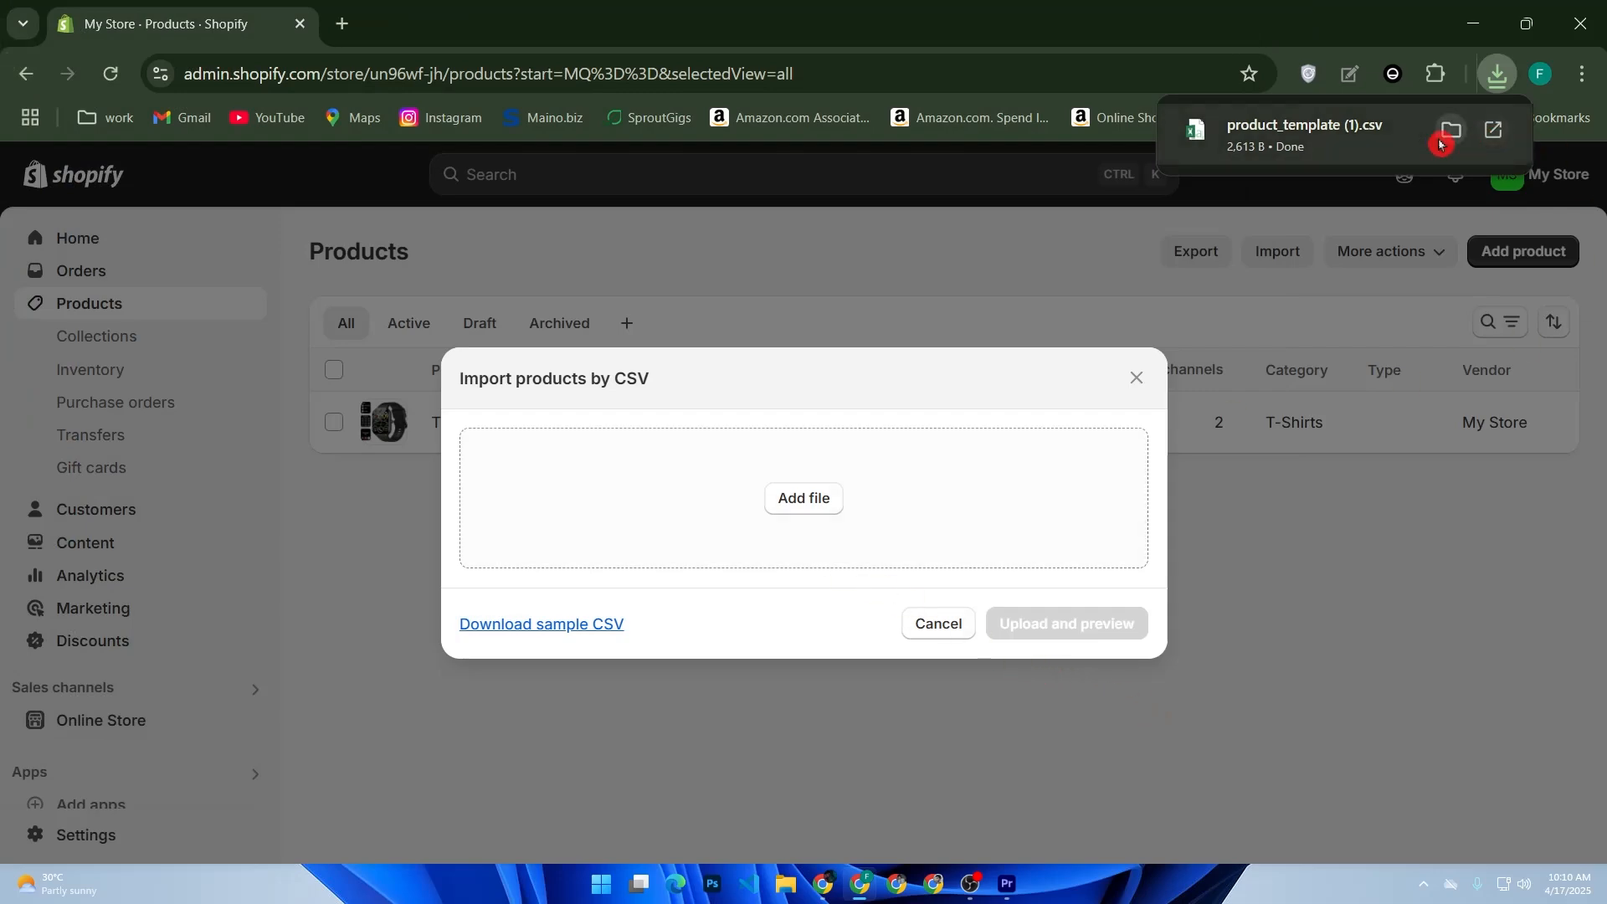
- Examine the downloaded product_template (1) file in Excel, return to Shopify in Chrome and close the product import dialog
click(1451, 130)
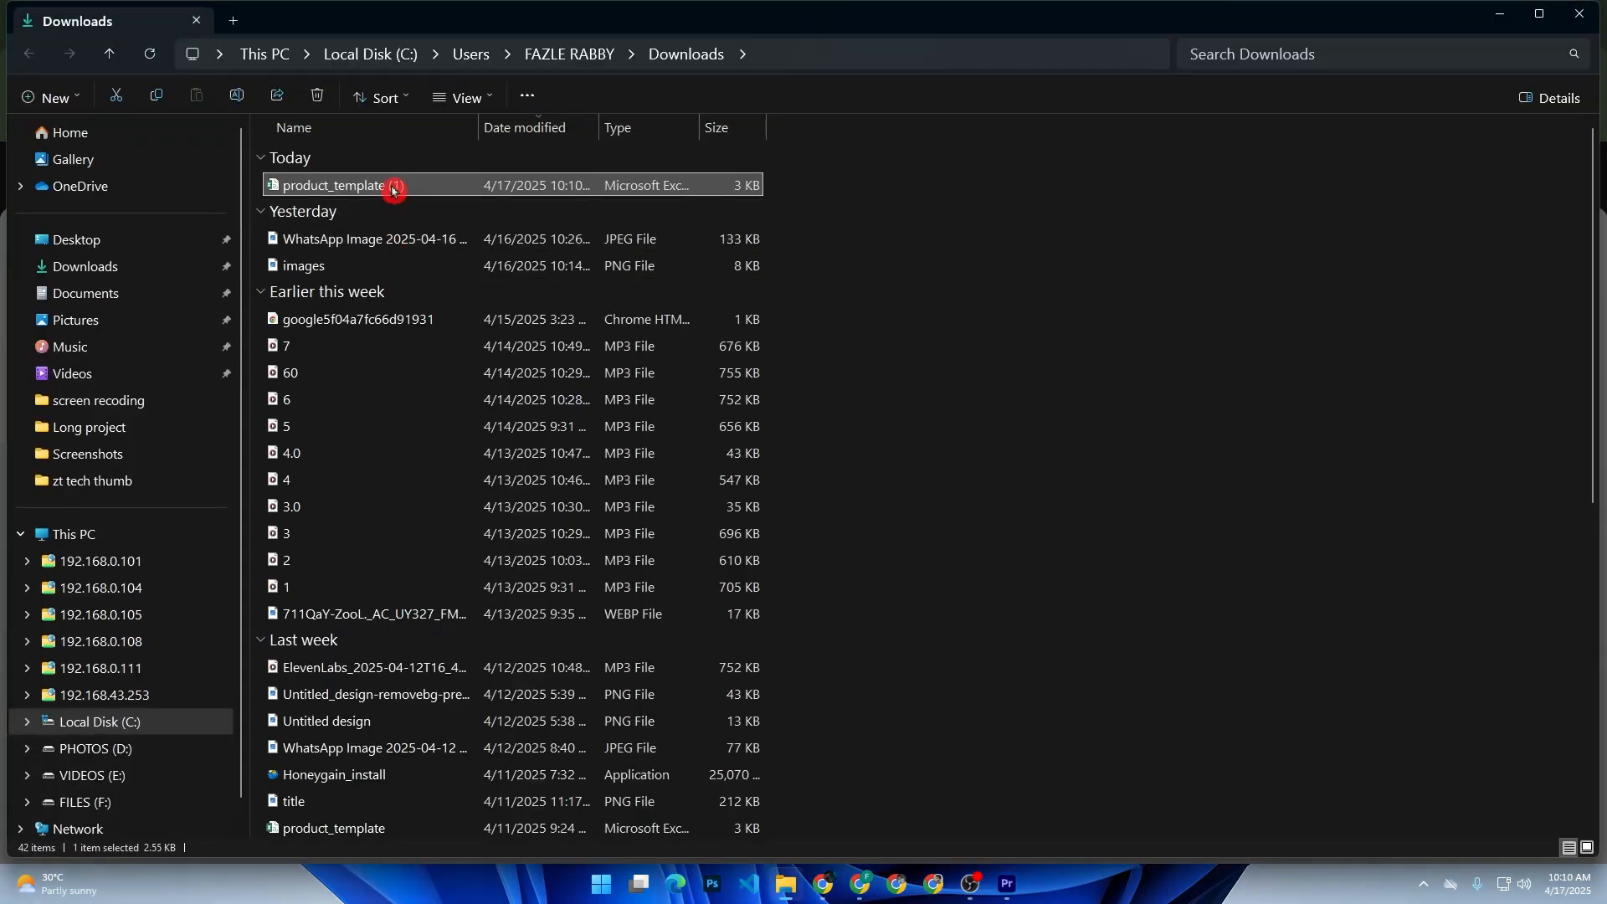
double_click(391, 190)
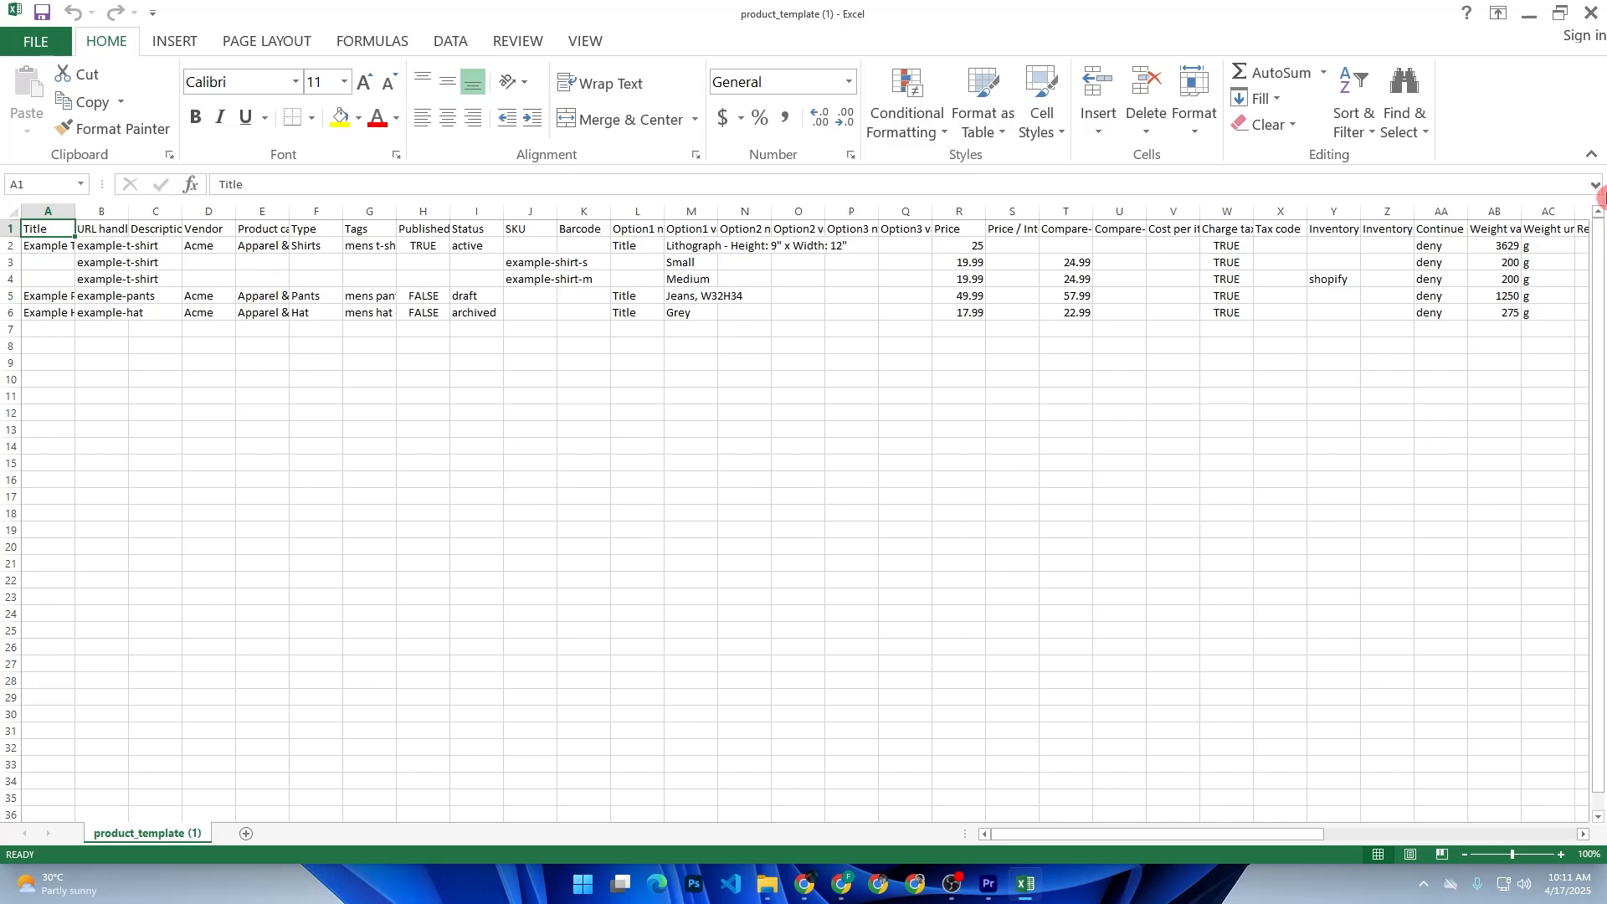
click(1596, 20)
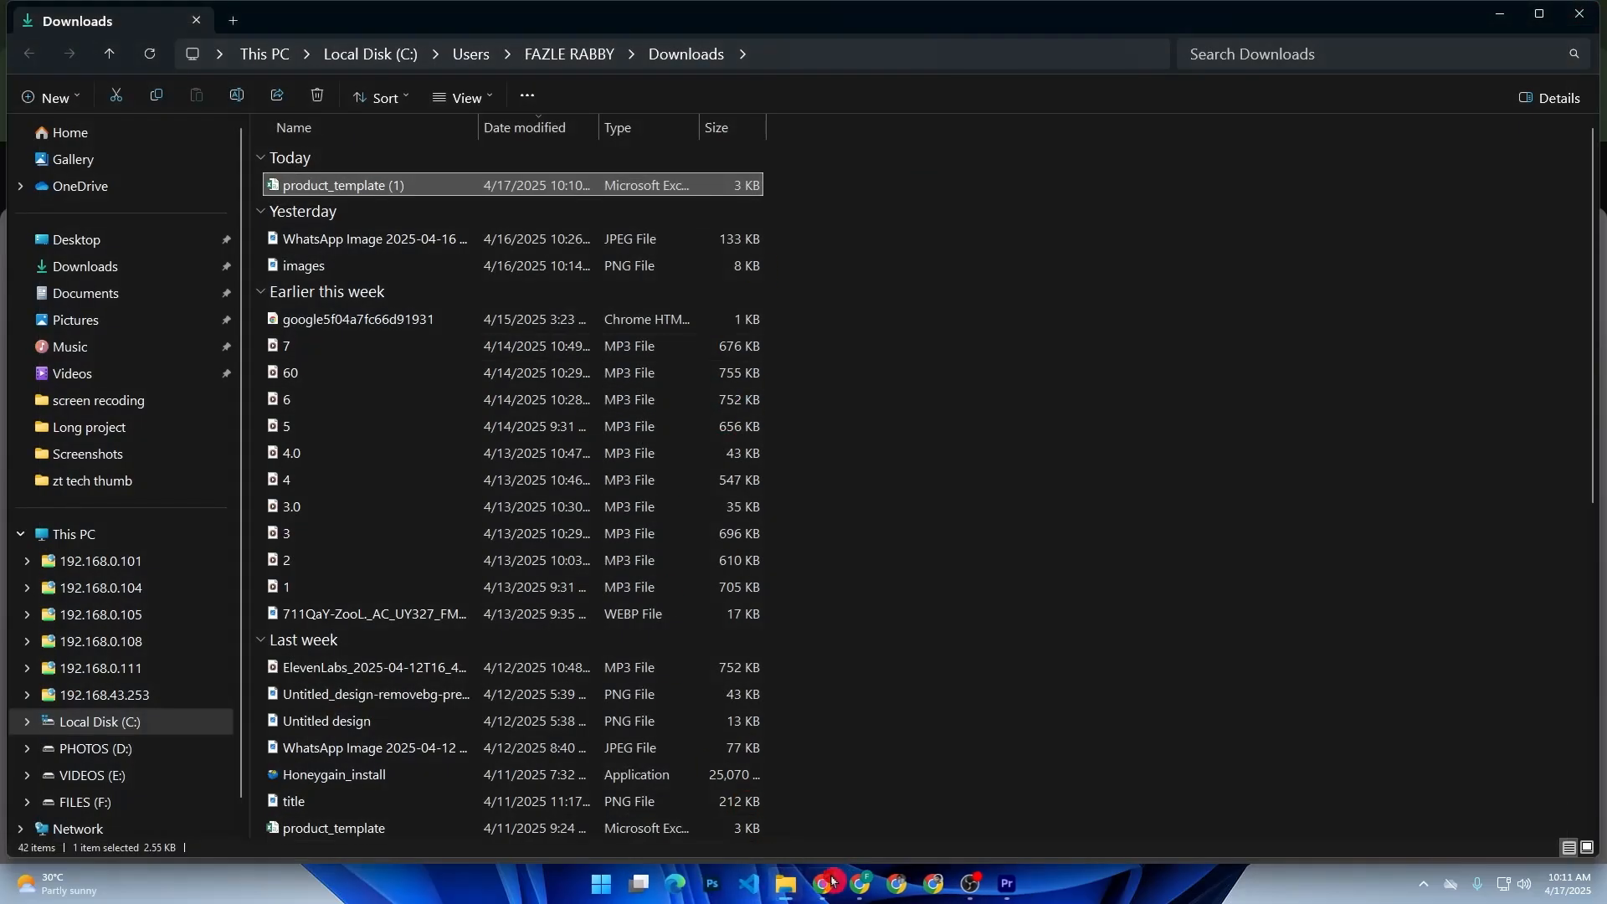
click(852, 894)
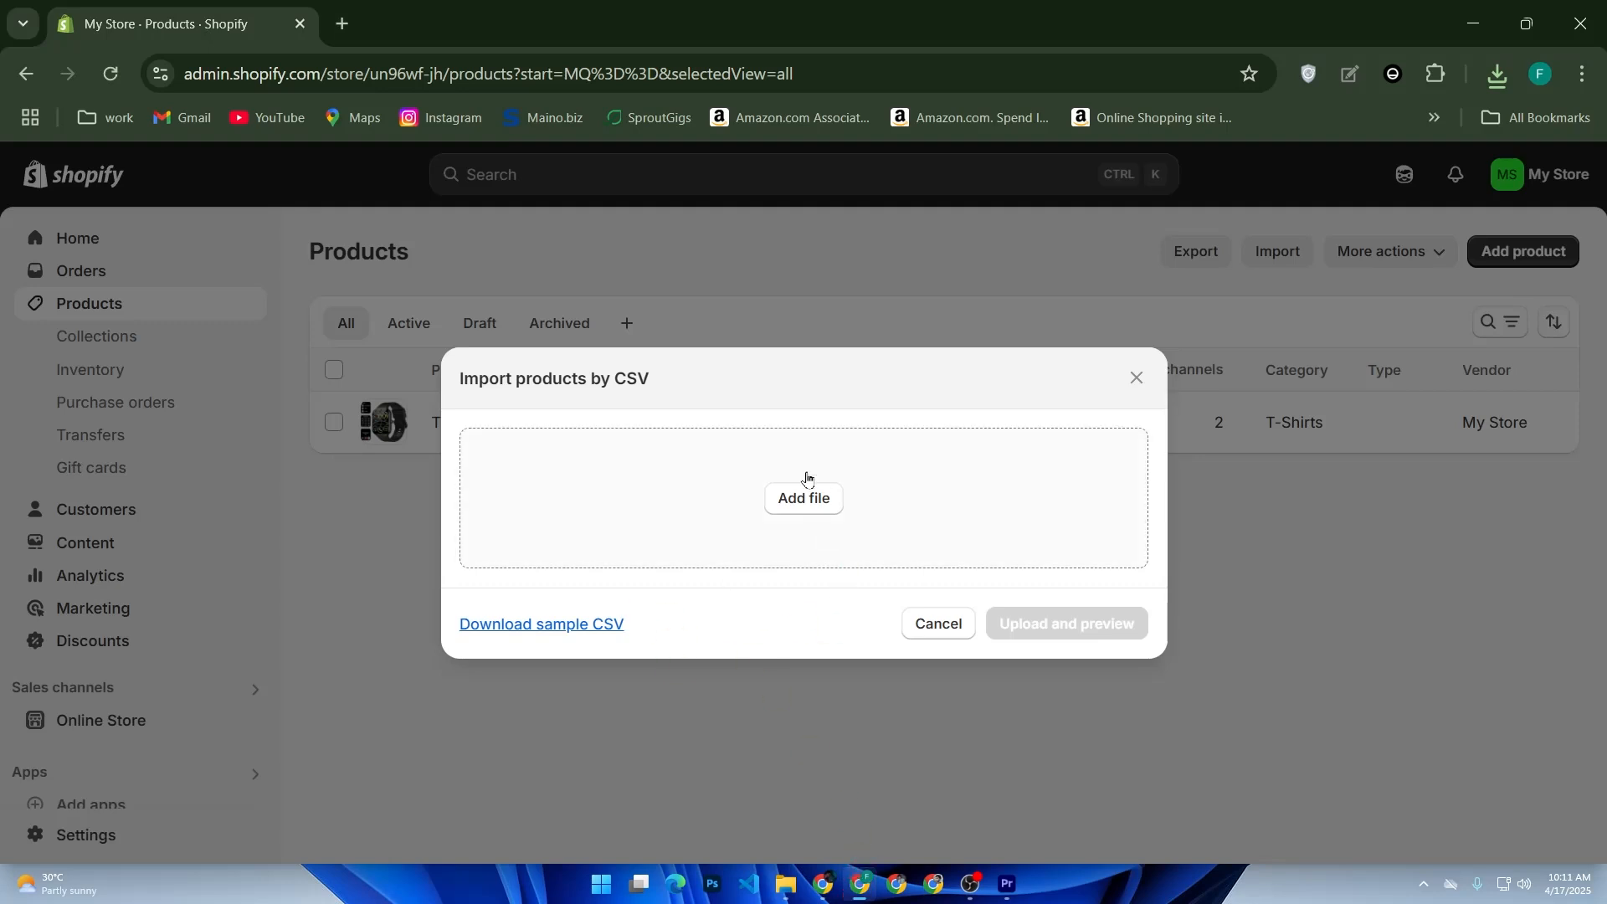
click(1136, 379)
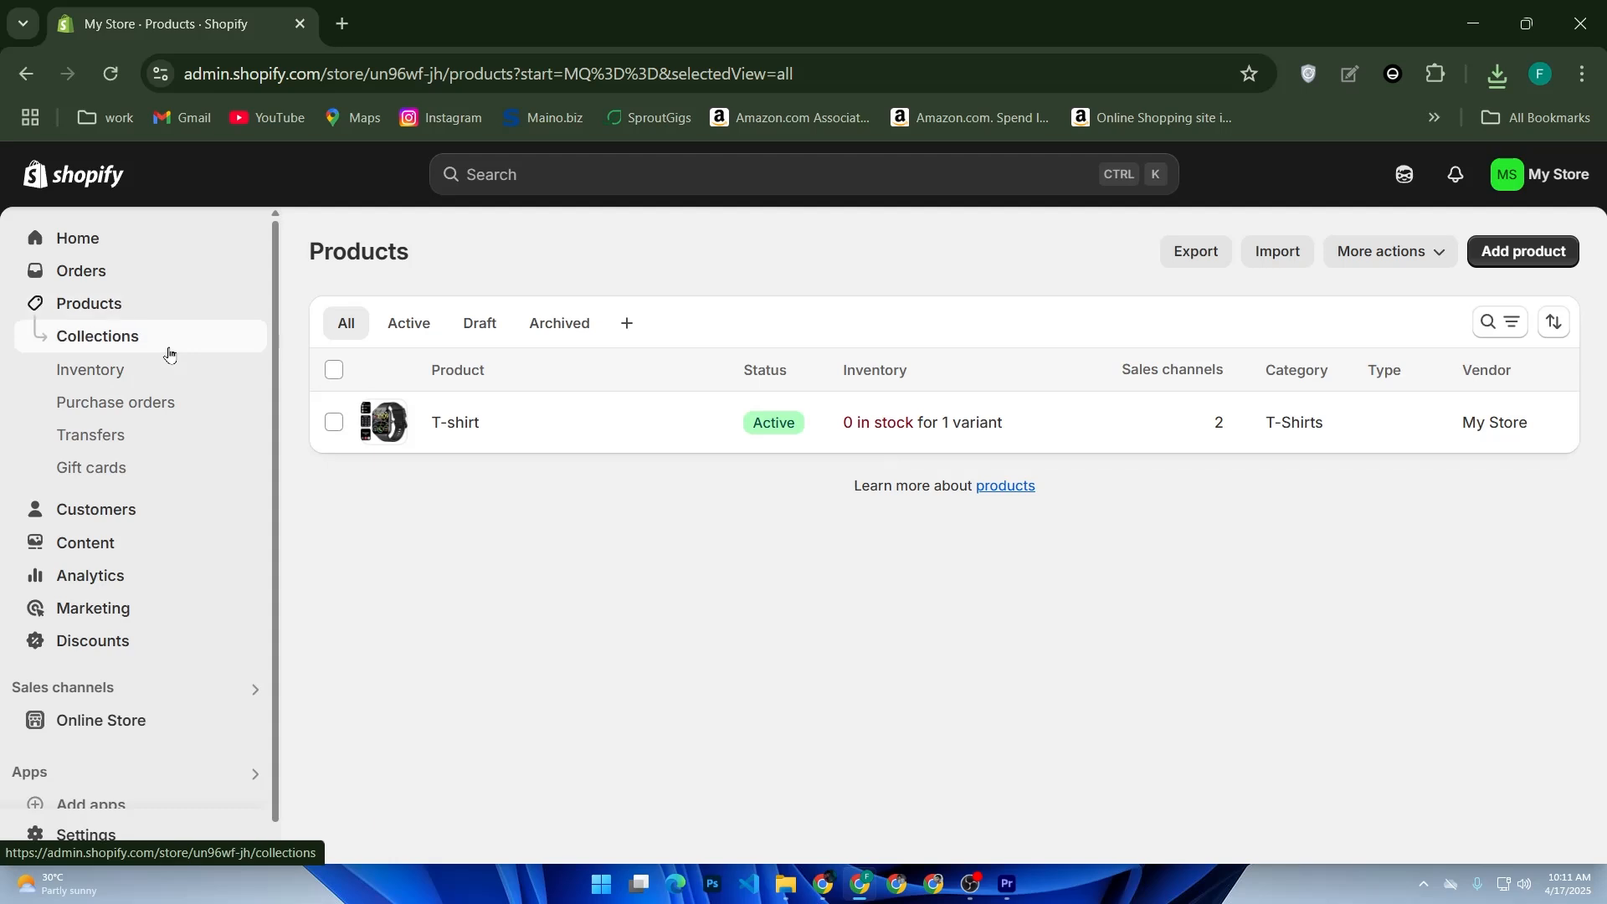
- Open the Home page collection from the store's product collections
click(169, 352)
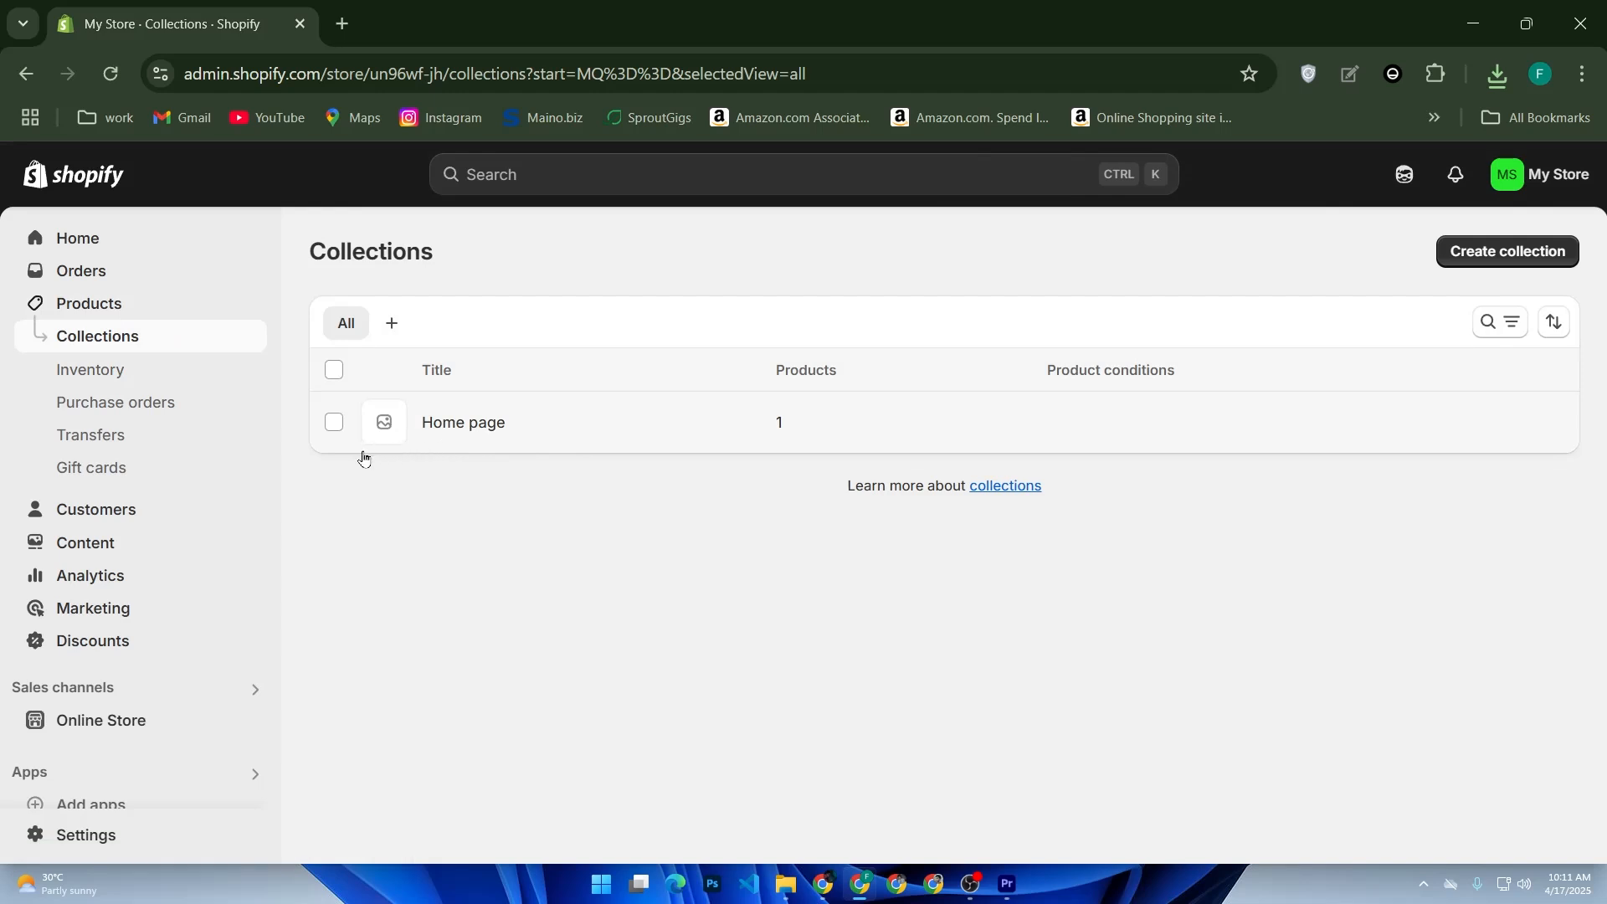
click(531, 470)
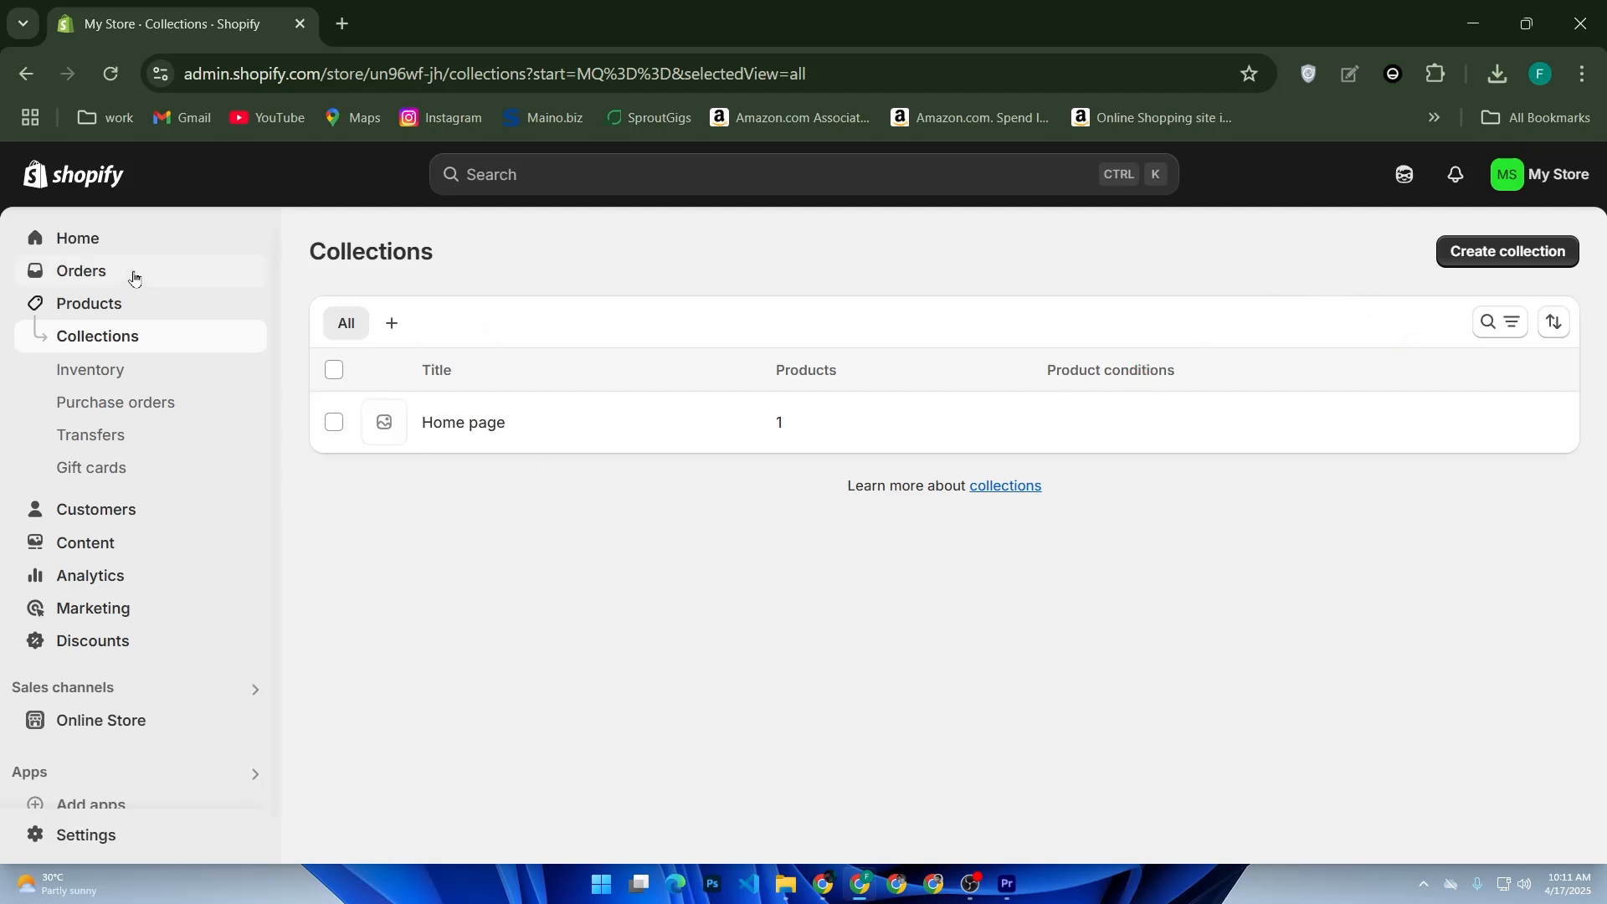
click(522, 429)
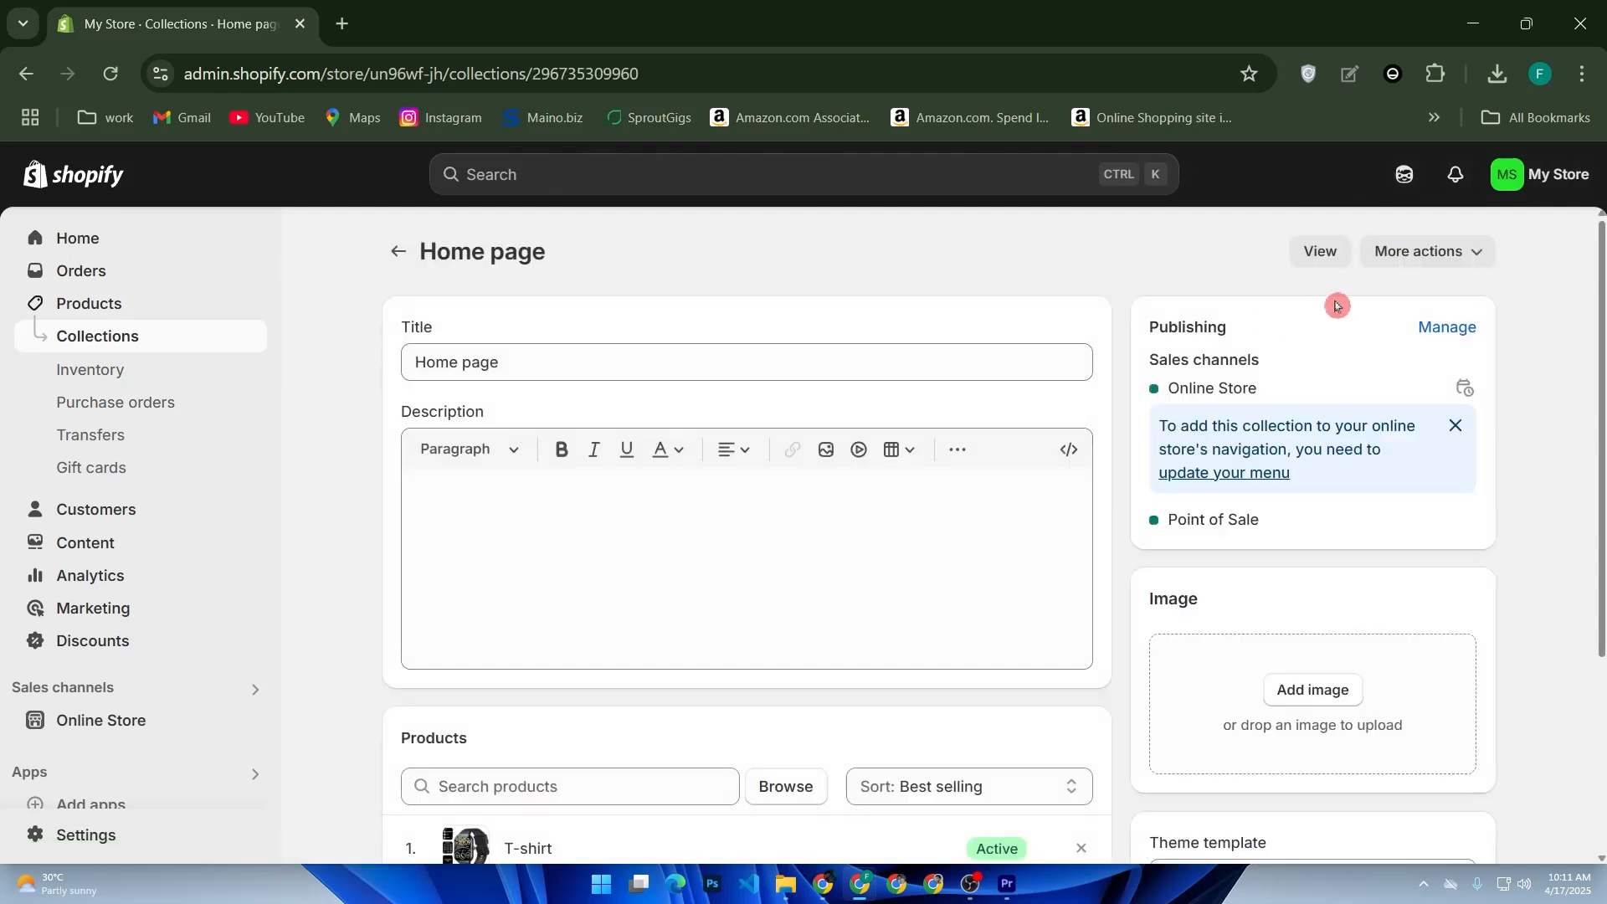
- View the Home page collection on the live storefront and examine how the T-shirt is listed there
click(1340, 263)
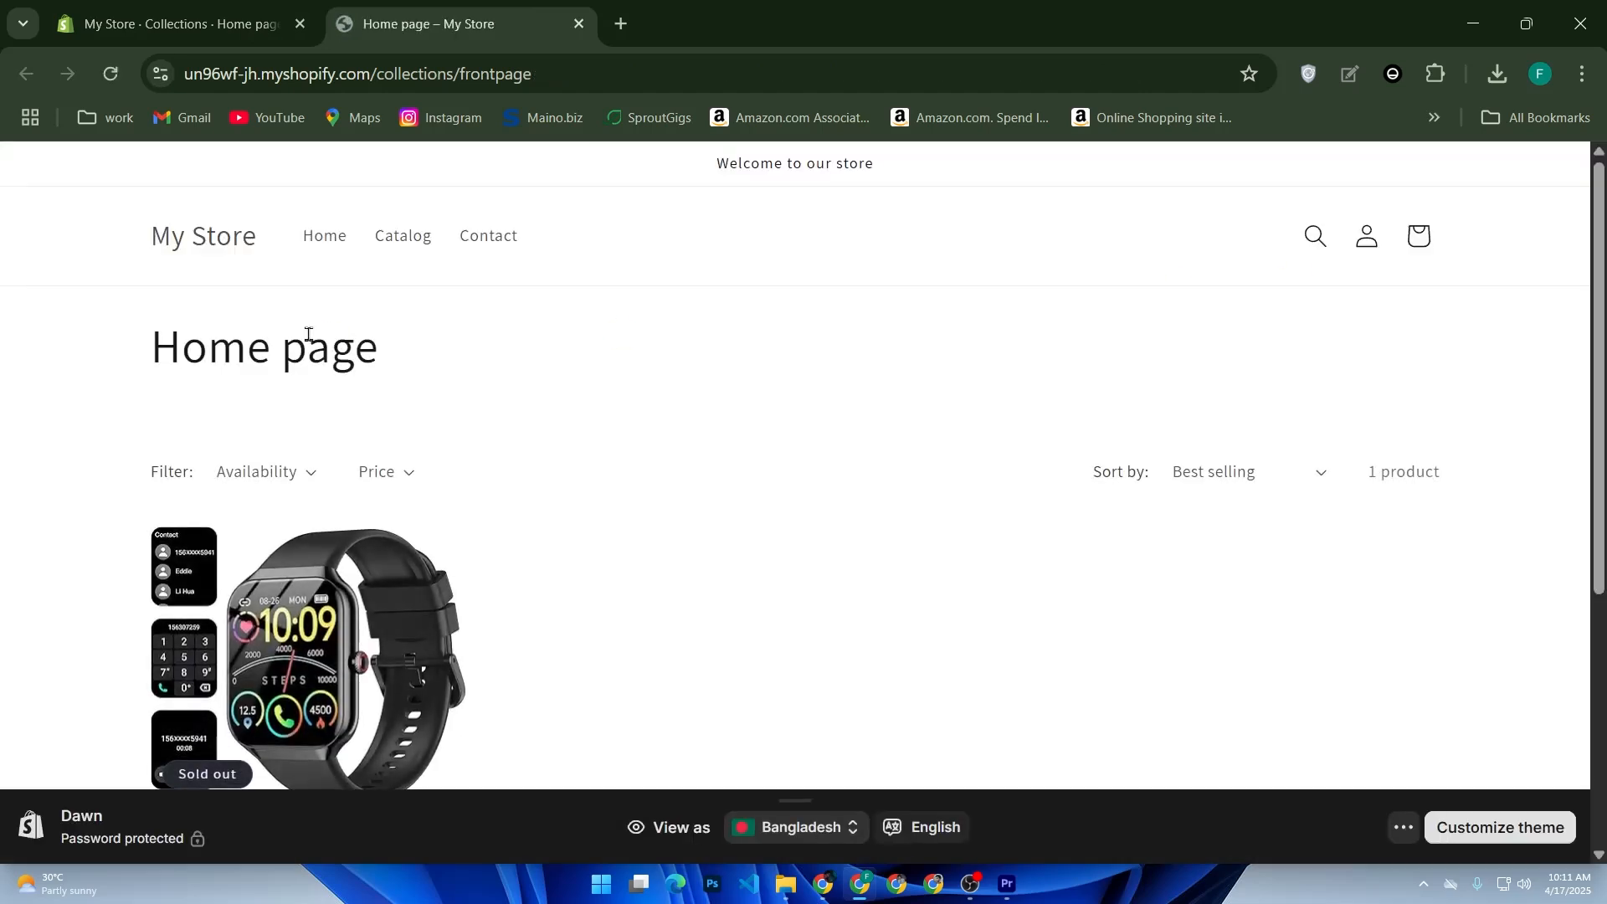
scroll(311, 331, down, 5)
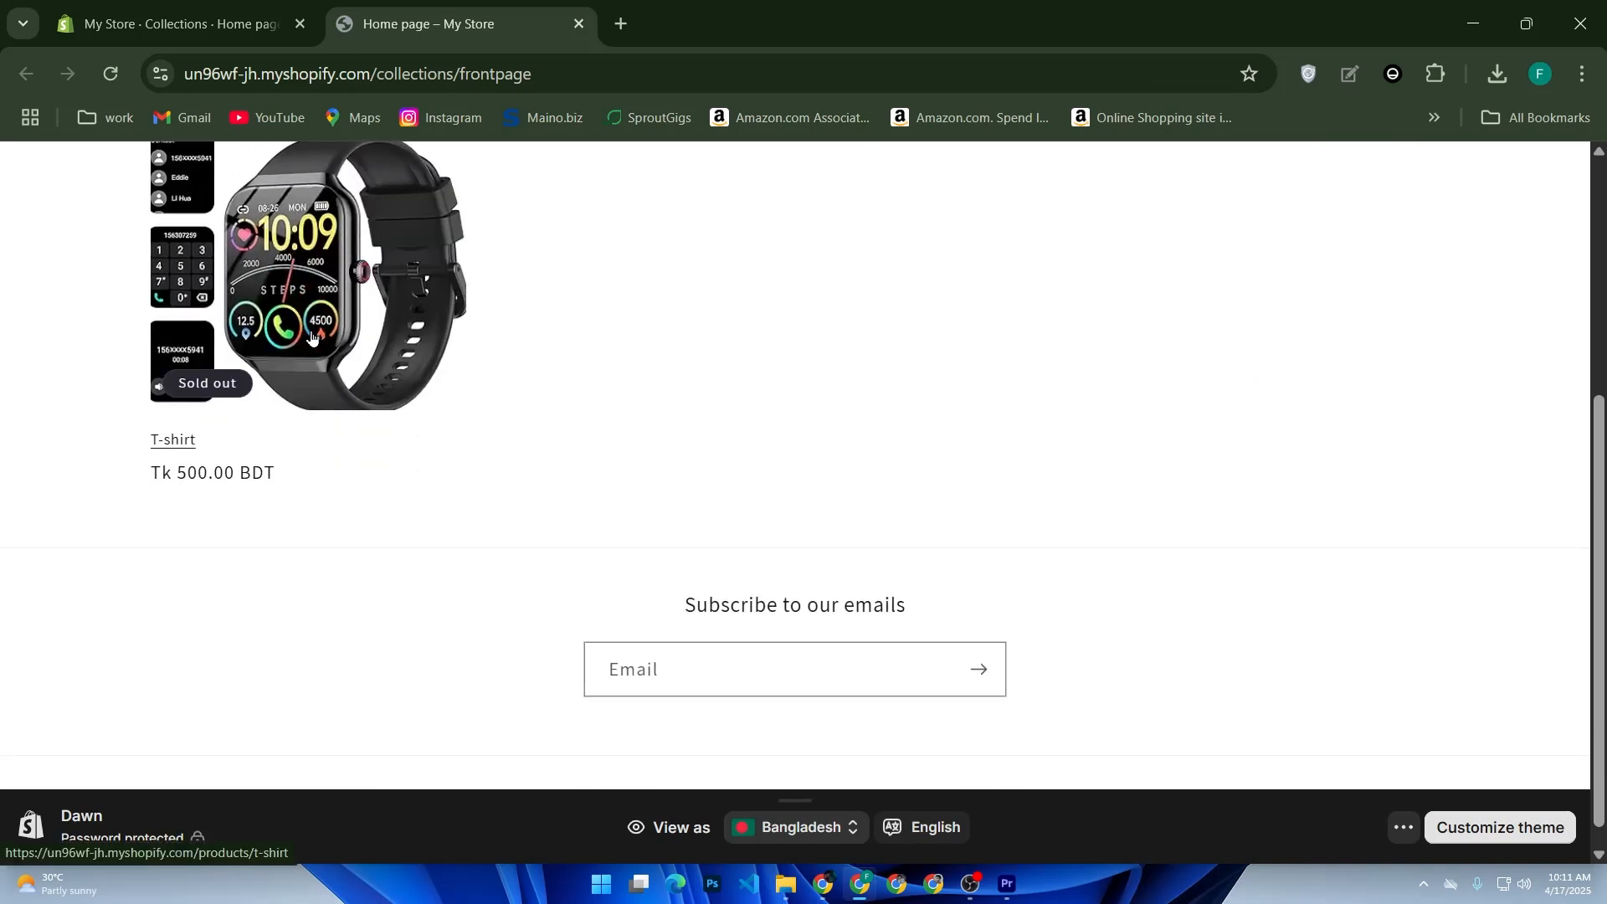
scroll(310, 335, up, 2)
scroll(310, 335, up, 3)
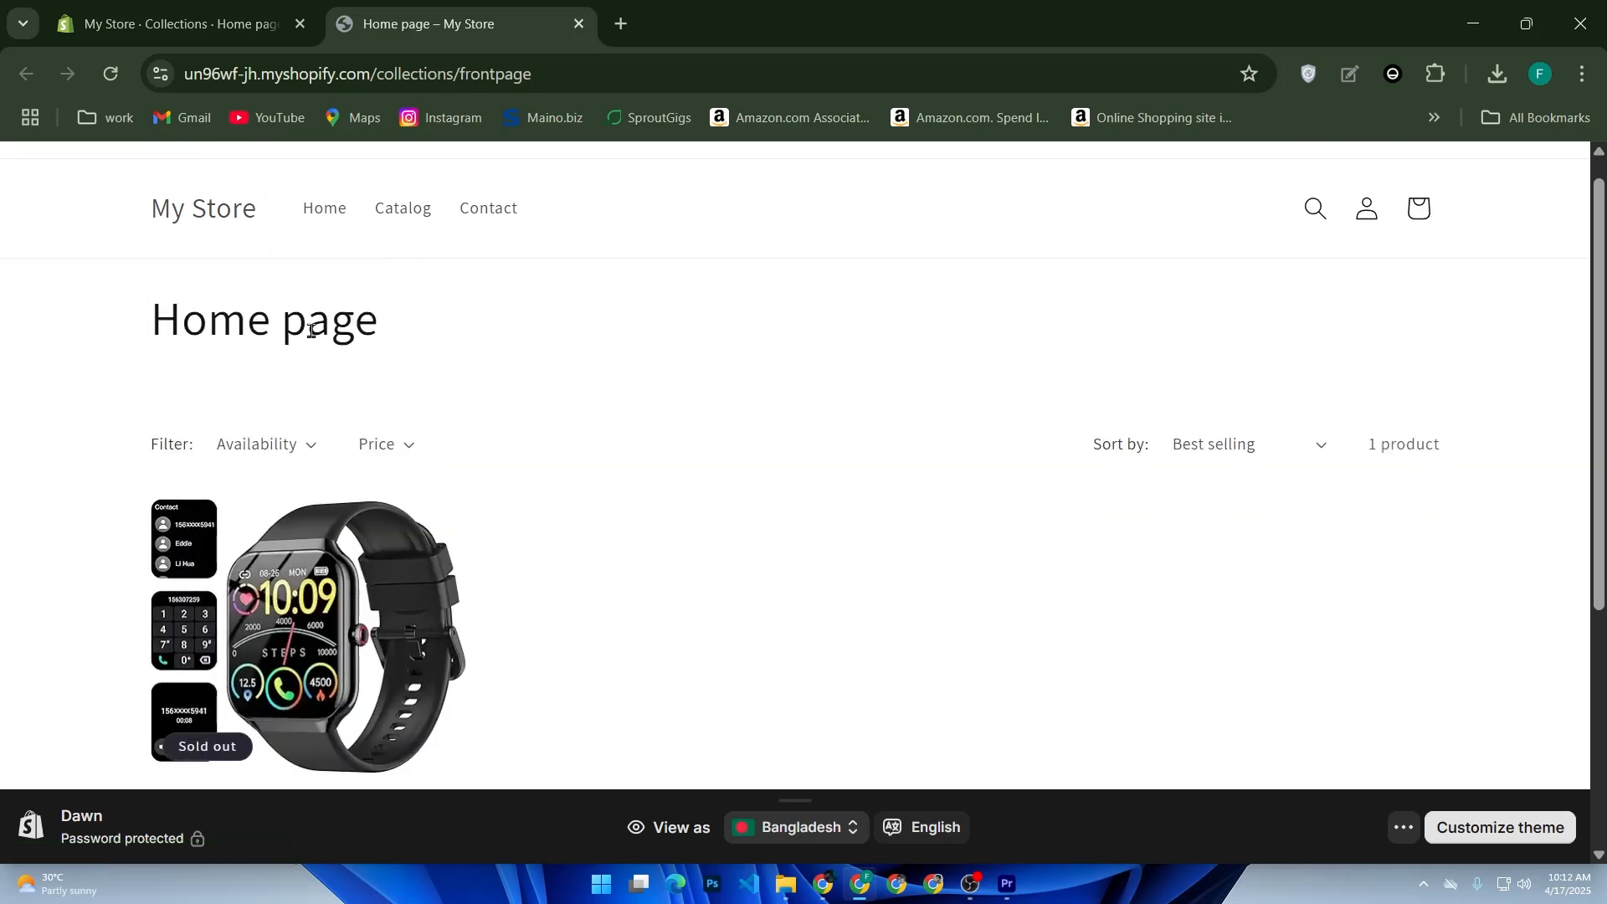
scroll(311, 331, down, 5)
scroll(311, 331, up, 5)
scroll(311, 331, down, 5)
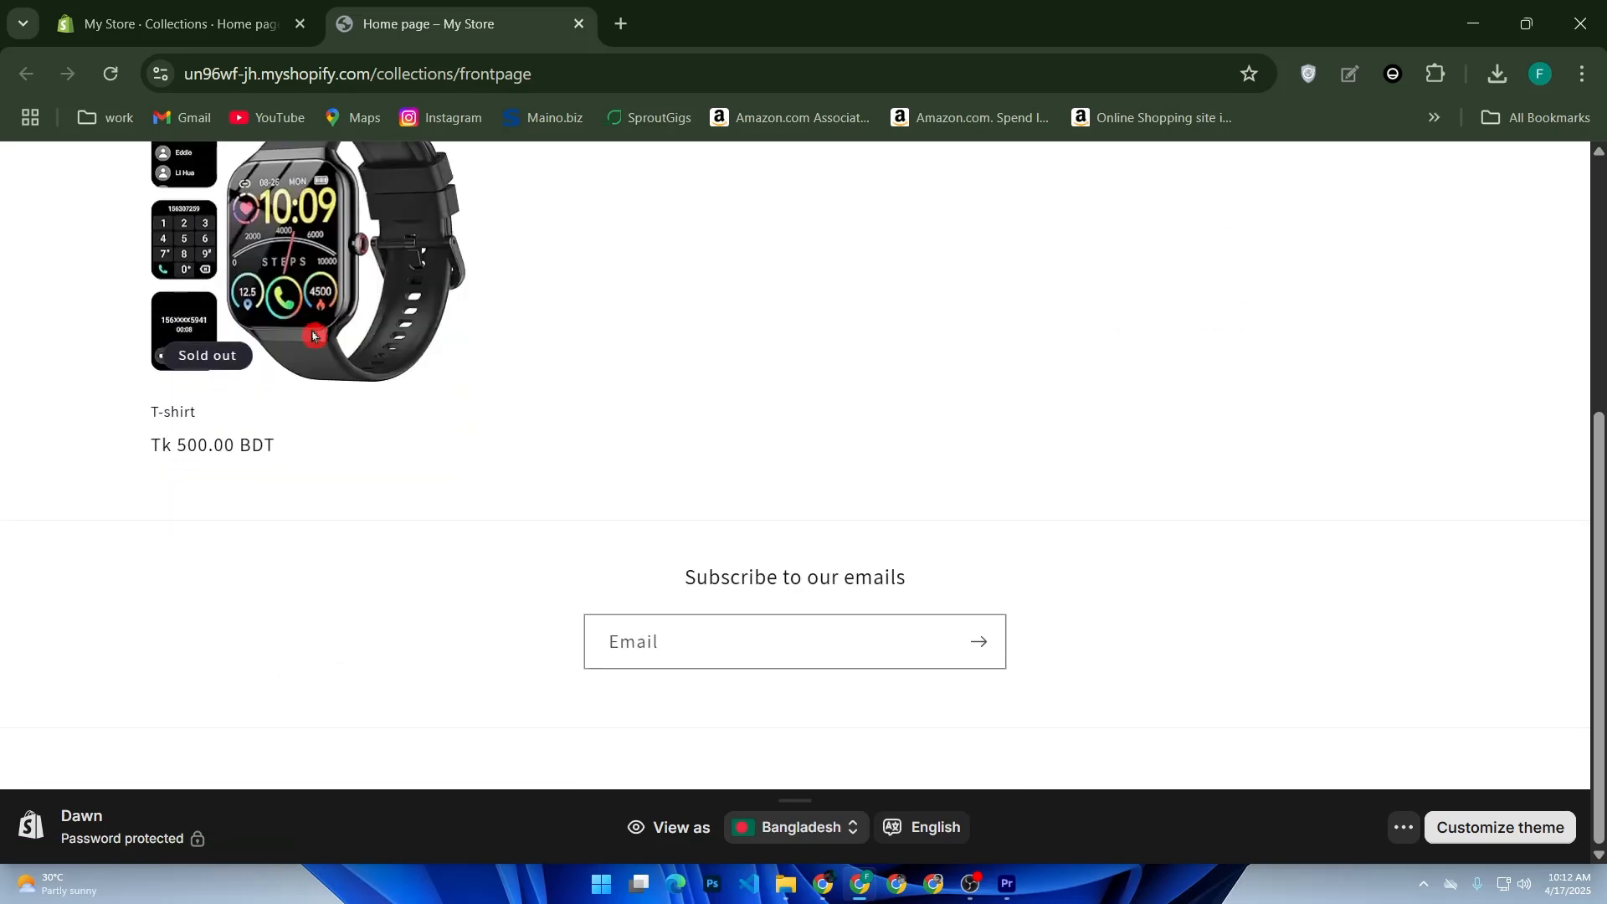
scroll(310, 331, up, 5)
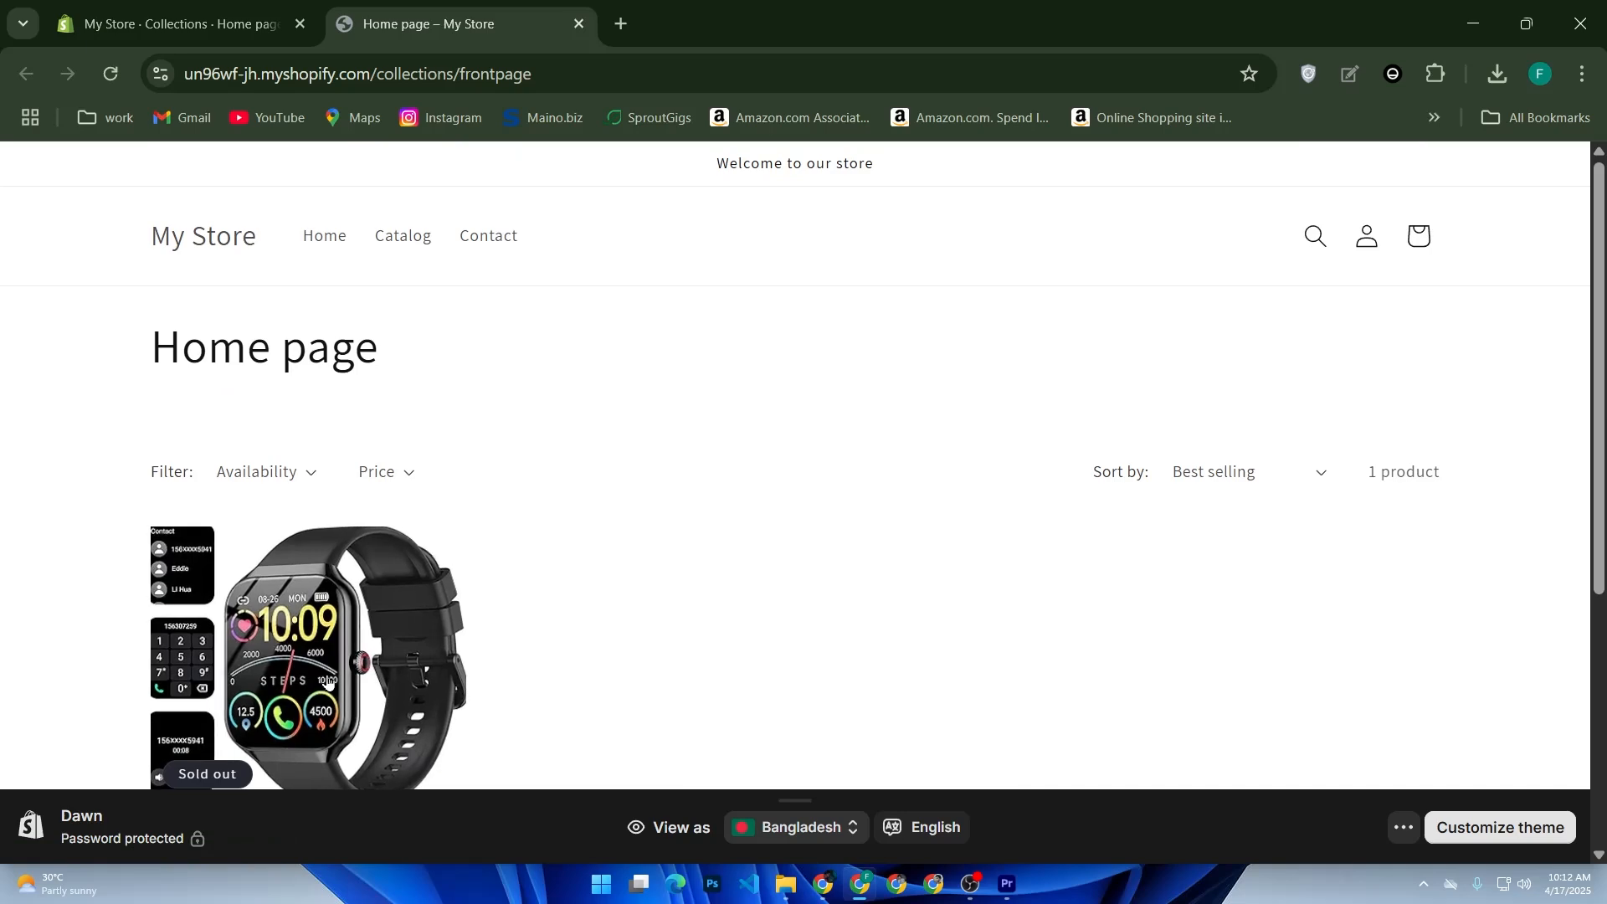
- Review the T-shirt's storefront product page, including its Color and Size options, and return to the Home page collection
click(385, 558)
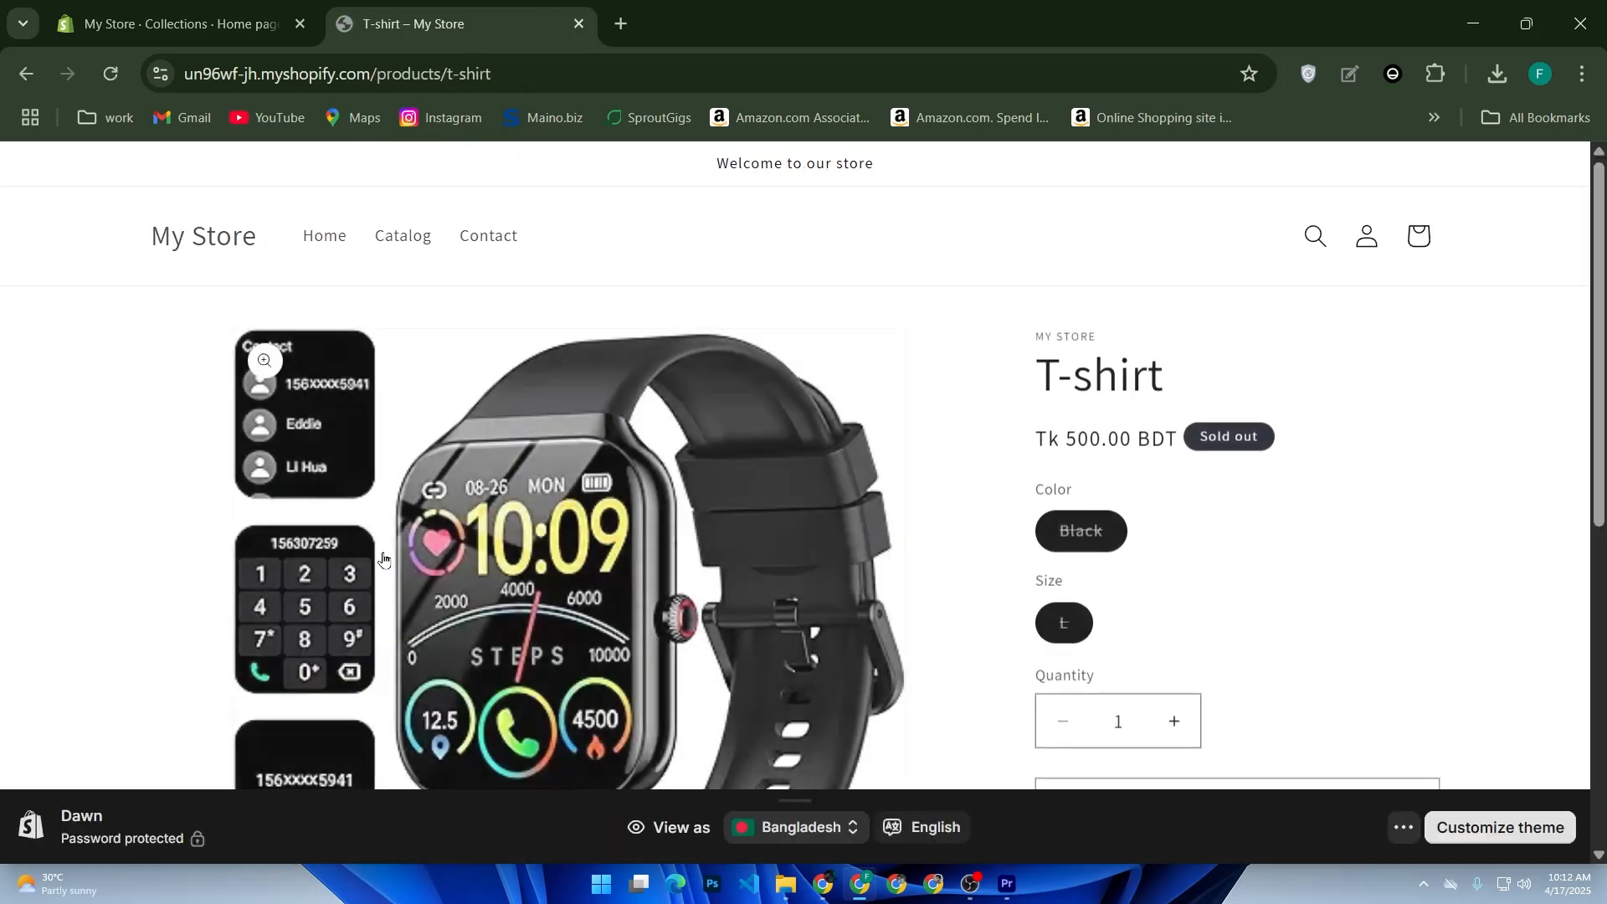
scroll(670, 556, down, 4)
drag(1318, 590, 986, 556)
scroll(892, 497, up, 5)
click(1063, 618)
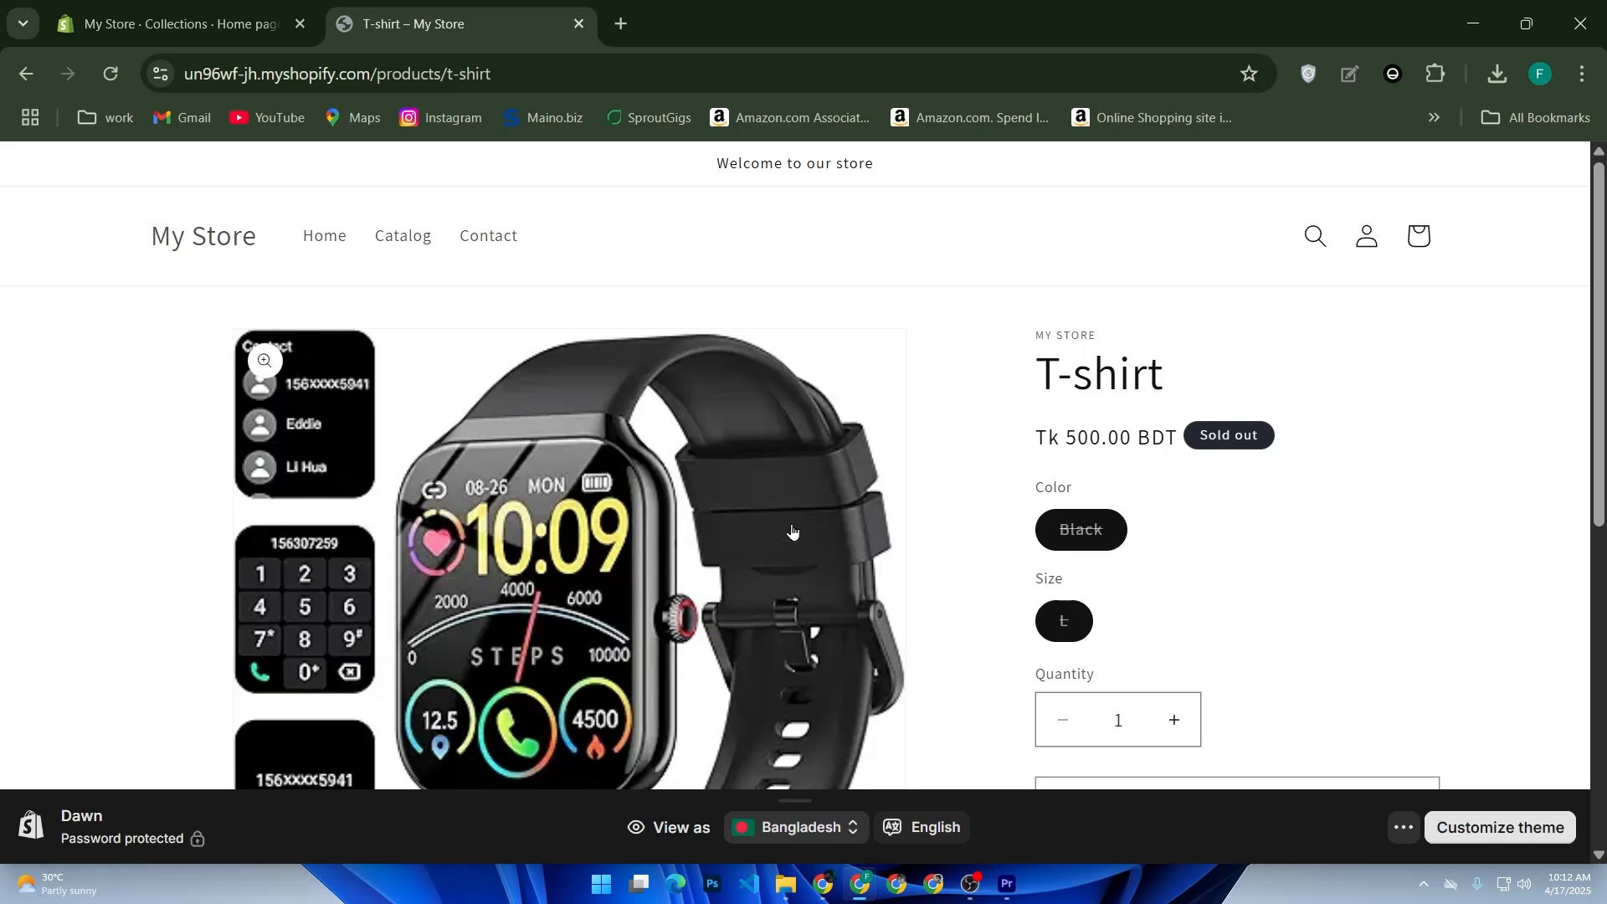
key(alt+Left)
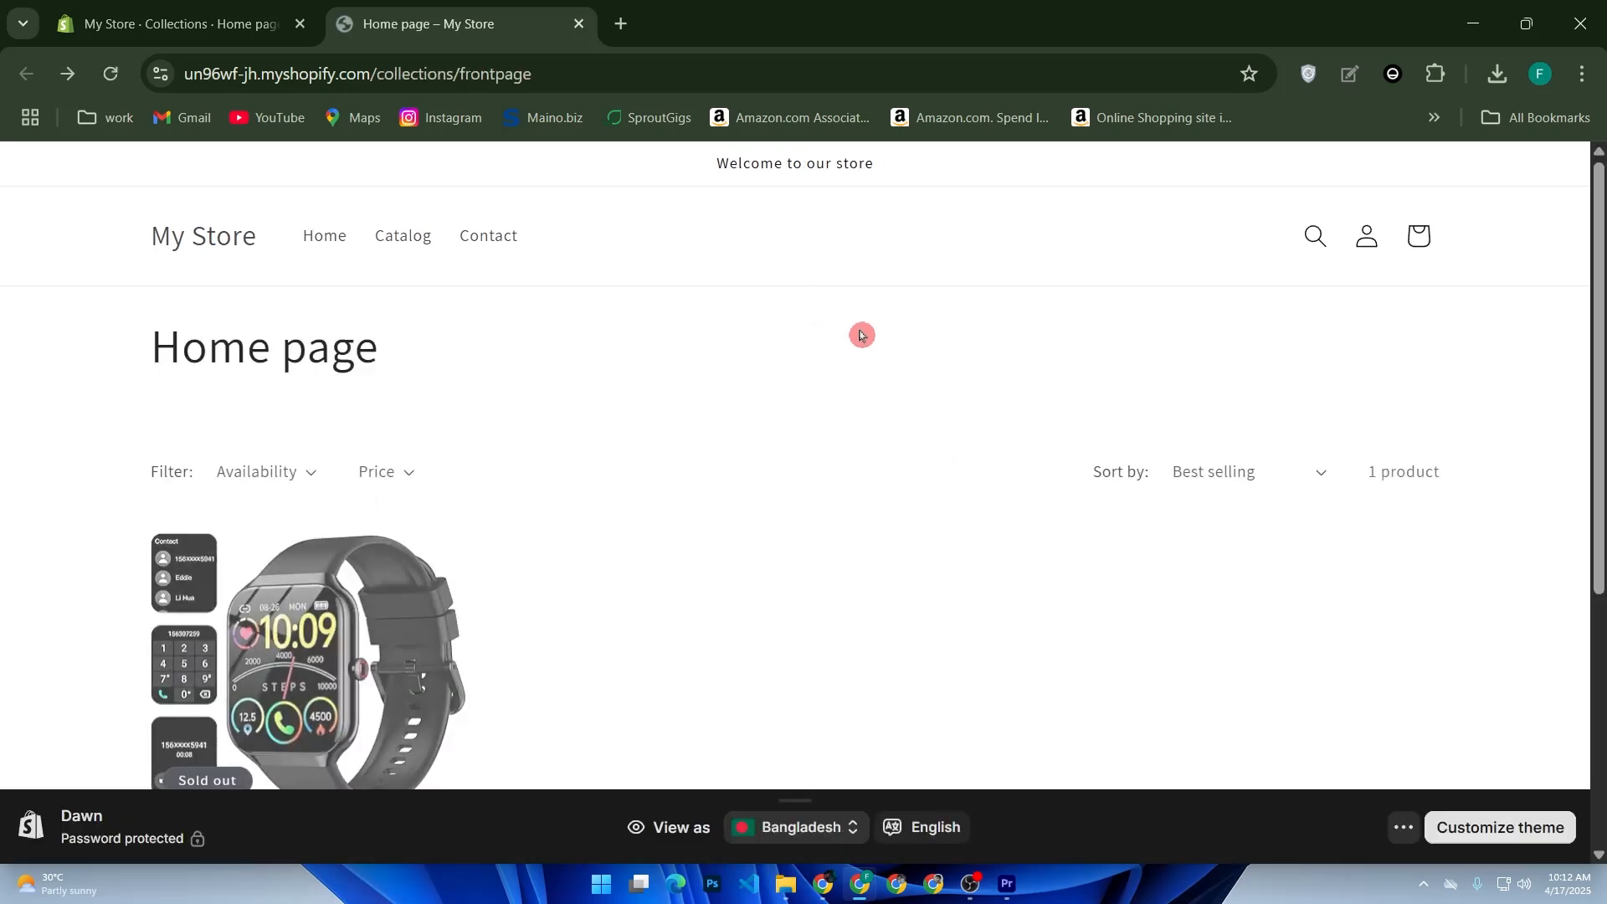